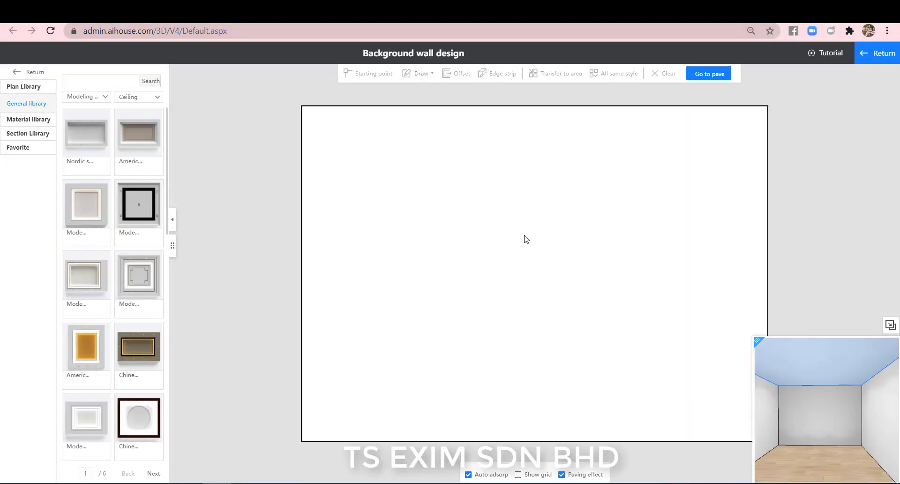
Step: Draw a rectangle about 1240 by 2258 on the background wall, starting from its bottom edge left of centre
{"action": "left_click_drag", "start_coordinate": [492, 255], "coordinate": [407, 266]}
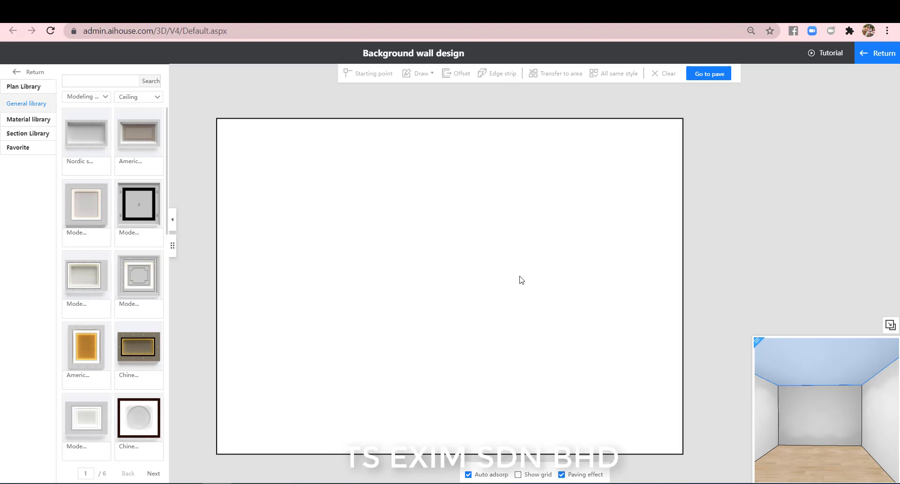
{"action": "left_click", "coordinate": [521, 277]}
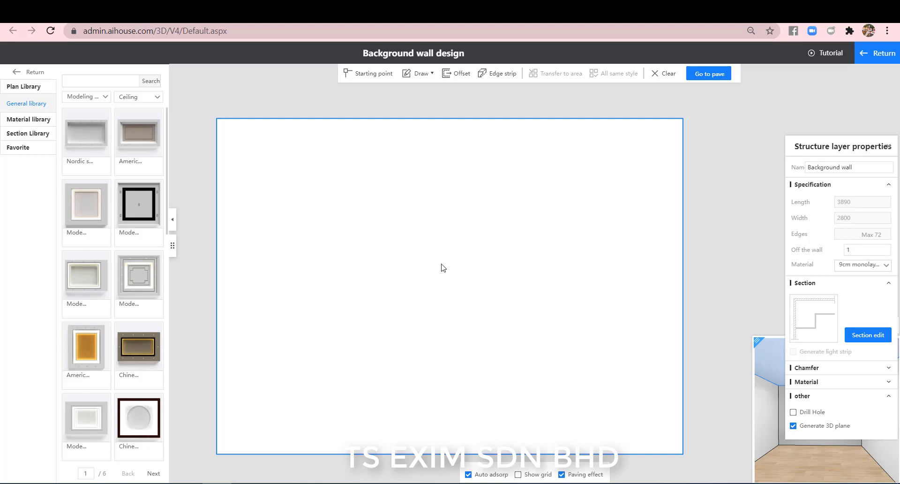
{"action": "left_click", "coordinate": [415, 74]}
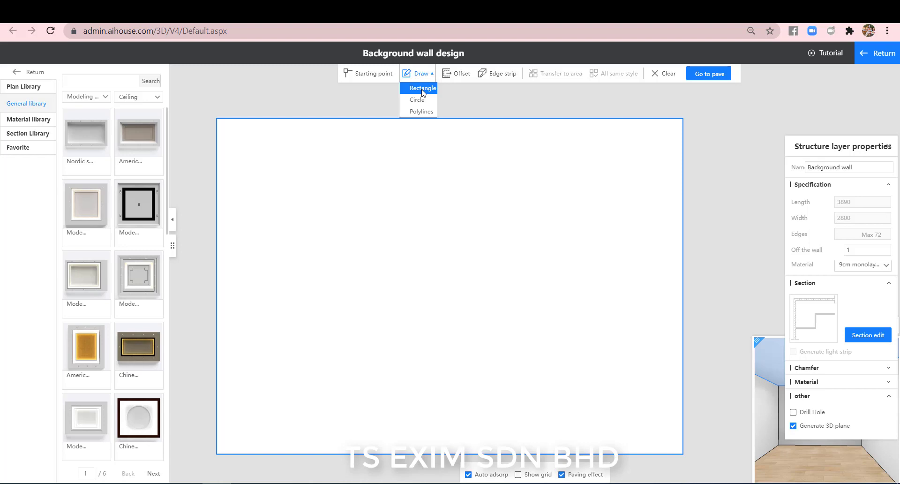
{"action": "left_click", "coordinate": [422, 88]}
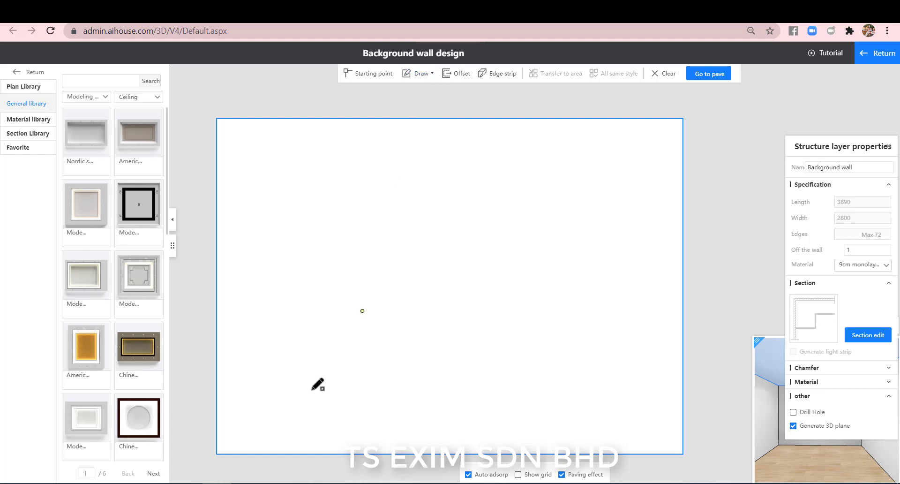
{"action": "left_click", "coordinate": [286, 453]}
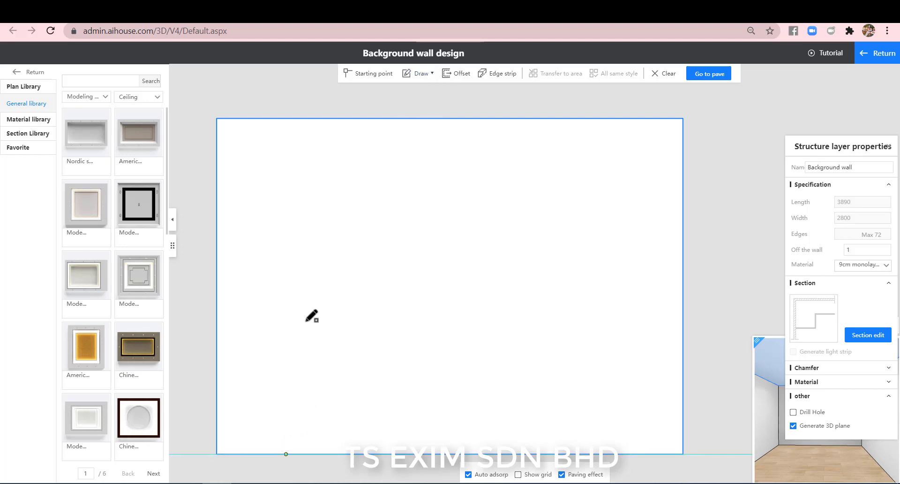
{"action": "left_click", "coordinate": [435, 184]}
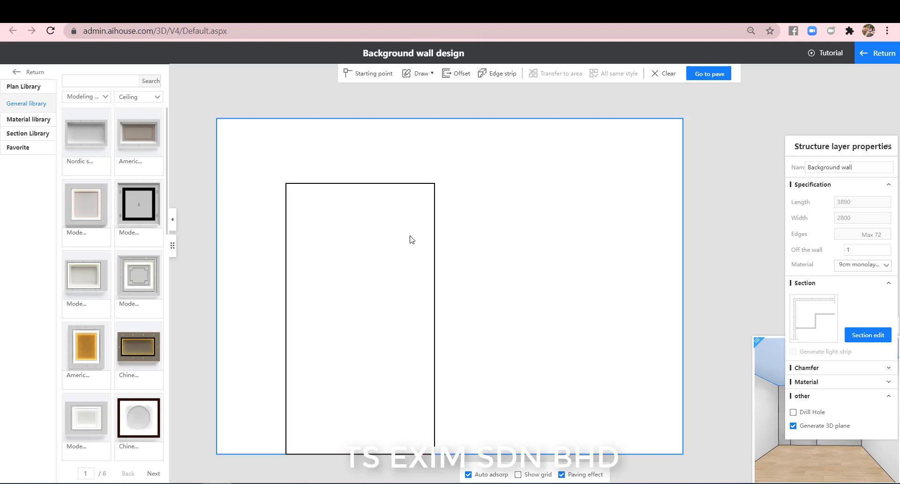
Step: Set the rectangle's length to 1200 and its width to 2100
{"action": "left_click", "coordinate": [429, 237]}
{"action": "left_click_drag", "start_coordinate": [862, 198], "coordinate": [796, 199]}
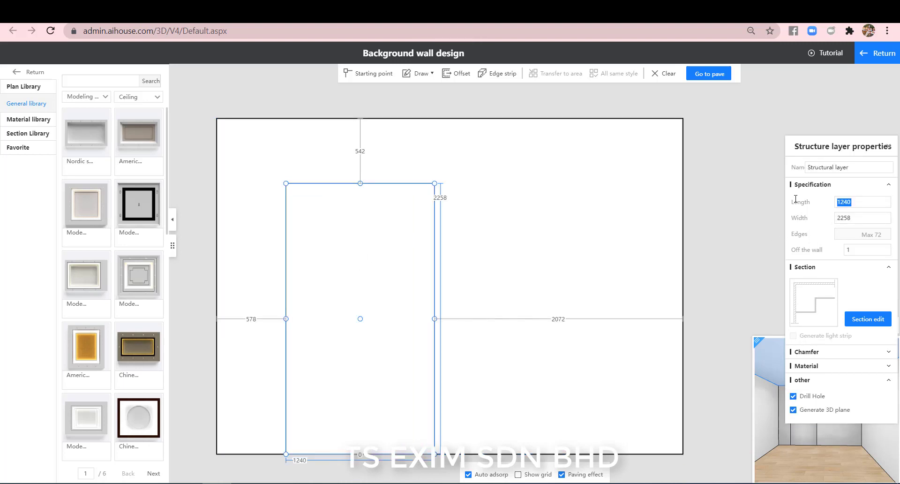
{"action": "type", "text": "12"}
{"action": "key", "text": "Return"}
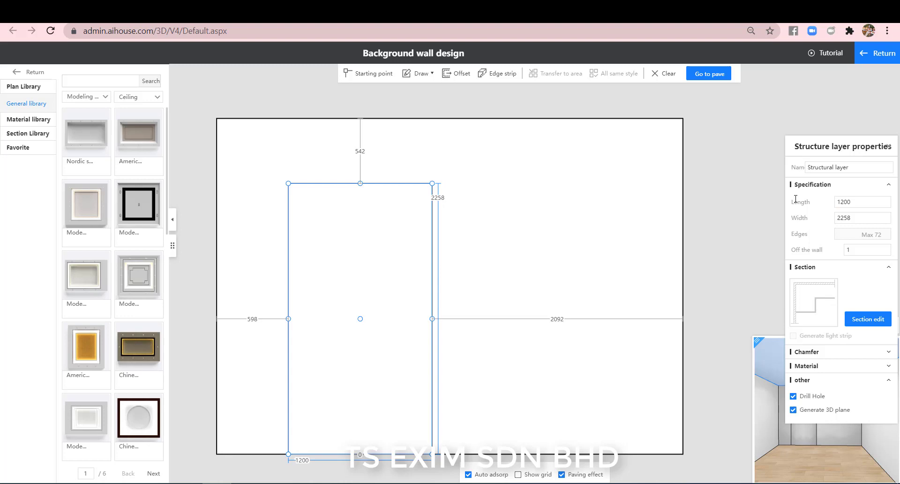
{"action": "left_click_drag", "start_coordinate": [852, 217], "coordinate": [819, 218]}
{"action": "type", "text": "2100"}
{"action": "key", "text": "Return"}
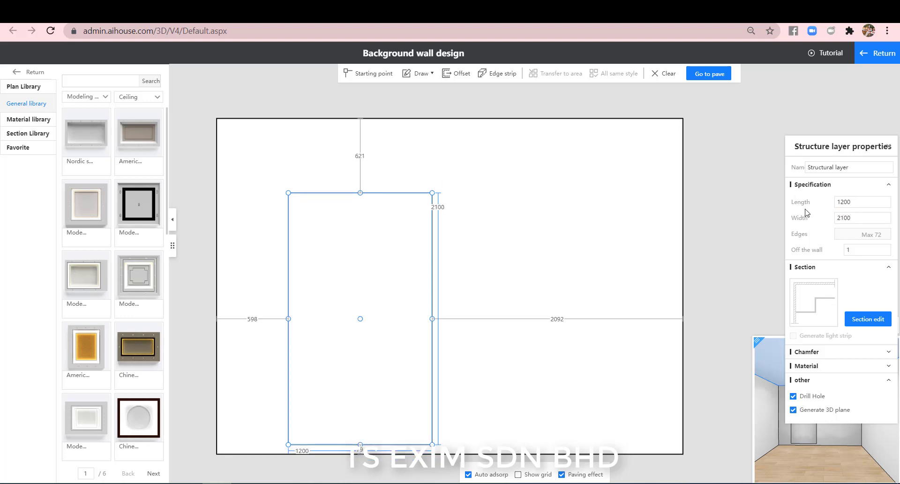
Step: Move the rectangle down so that its base sits on the wall's bottom edge
{"action": "left_click", "coordinate": [566, 386]}
{"action": "left_click", "coordinate": [404, 384]}
{"action": "left_click_drag", "start_coordinate": [360, 449], "coordinate": [360, 450]}
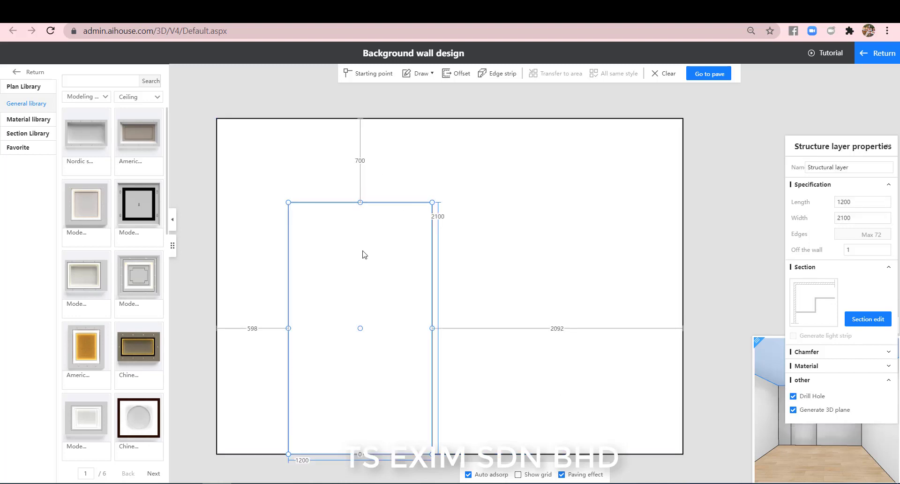
Step: Turn off batch chamfer editing and give only the rectangle's upper-left corner a rounded outer chamfer with radius 500
{"action": "scroll", "coordinate": [334, 240], "scroll_direction": "up", "scroll_amount": 1}
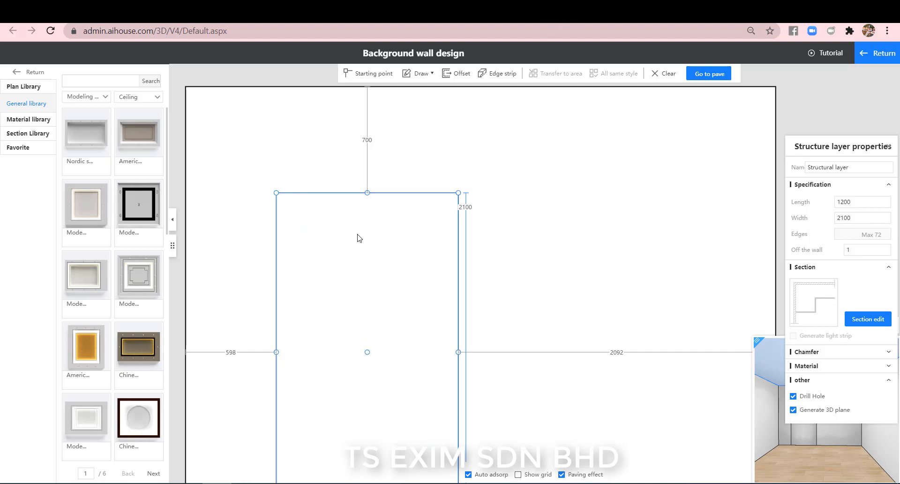
{"action": "left_click", "coordinate": [889, 352]}
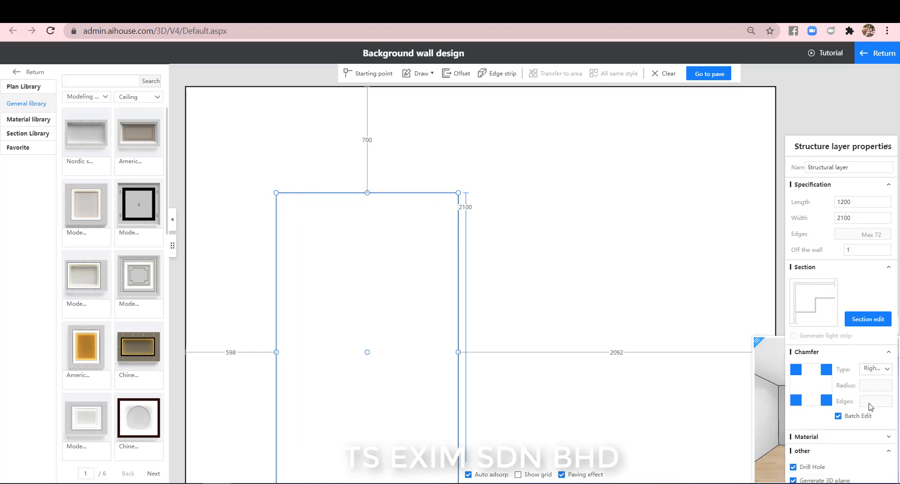
{"action": "left_click", "coordinate": [839, 416]}
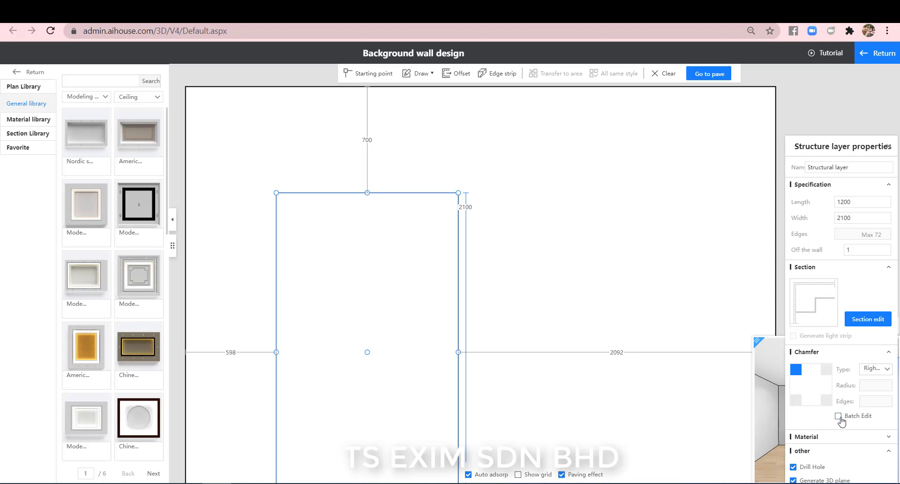
{"action": "left_click", "coordinate": [886, 372]}
{"action": "left_click", "coordinate": [886, 404]}
{"action": "type", "text": "5"}
{"action": "key", "text": "Return"}
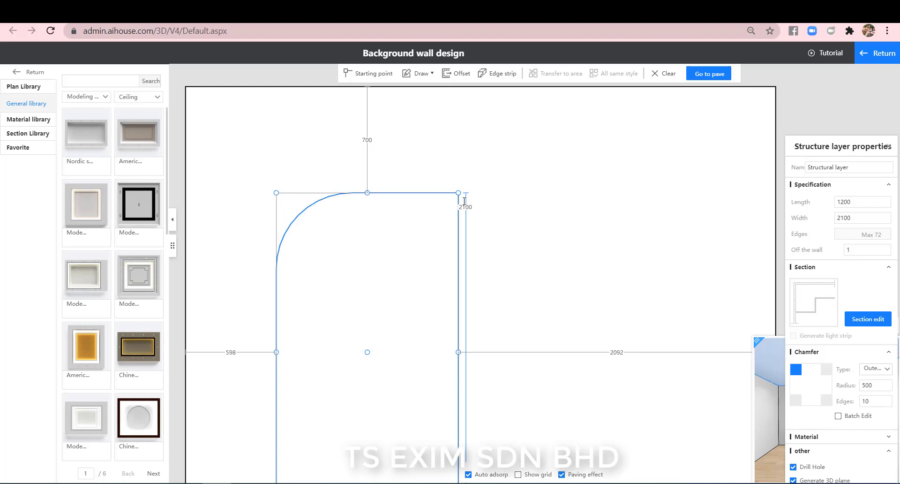
Step: Give the rectangle's upper-right corner a rounded outer chamfer with radius 500
{"action": "left_click", "coordinate": [826, 370]}
{"action": "left_click", "coordinate": [826, 374]}
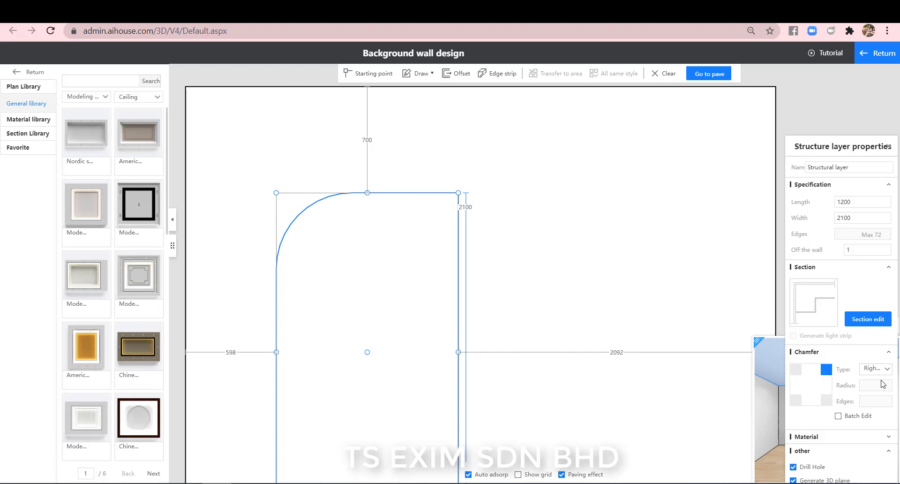
{"action": "left_click", "coordinate": [888, 371]}
{"action": "left_click", "coordinate": [881, 403]}
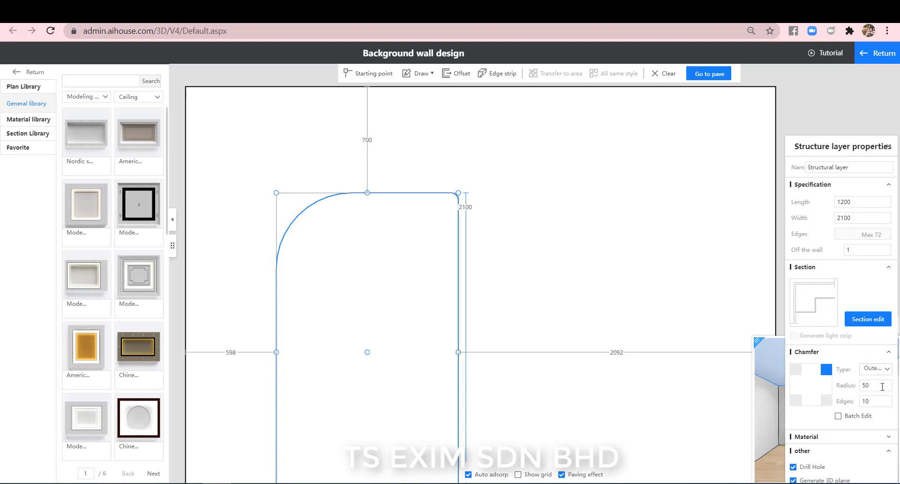
{"action": "type", "text": "0"}
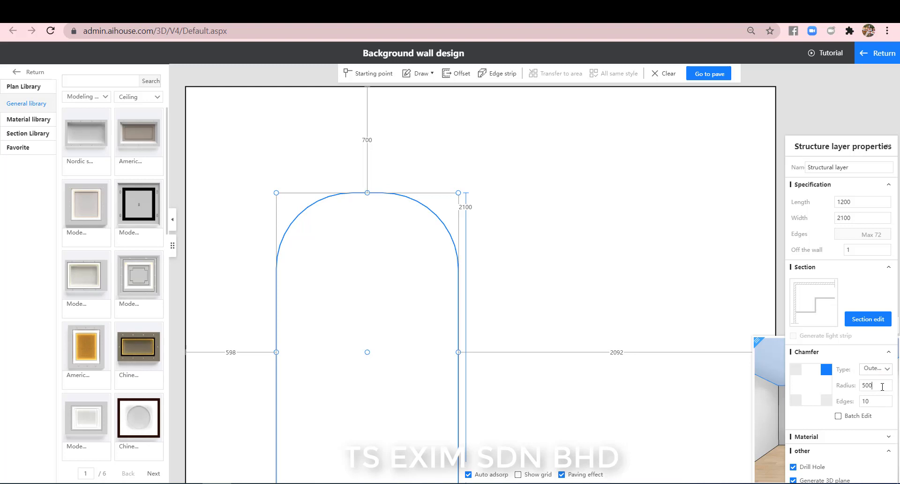
Step: Set the chamfer radius of the shape's upper-right corner to 600
{"action": "left_click", "coordinate": [649, 253]}
{"action": "scroll", "coordinate": [635, 208], "scroll_direction": "down", "scroll_amount": 2}
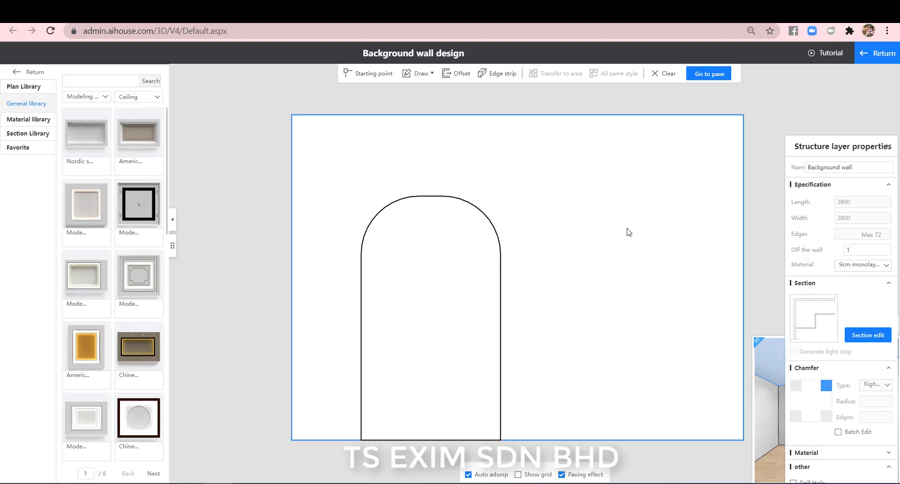
{"action": "scroll", "coordinate": [567, 215], "scroll_direction": "up", "scroll_amount": 2}
{"action": "left_click", "coordinate": [330, 248]}
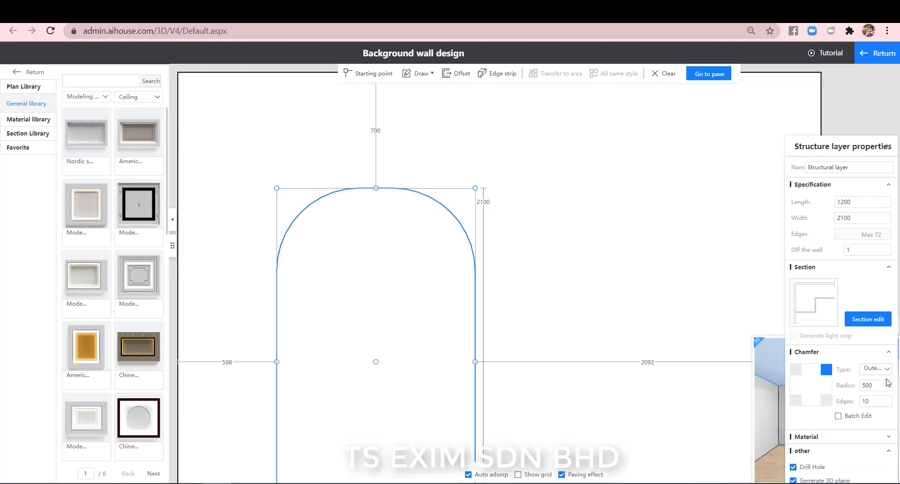
{"action": "left_click_drag", "start_coordinate": [881, 385], "coordinate": [848, 392]}
{"action": "type", "text": "600"}
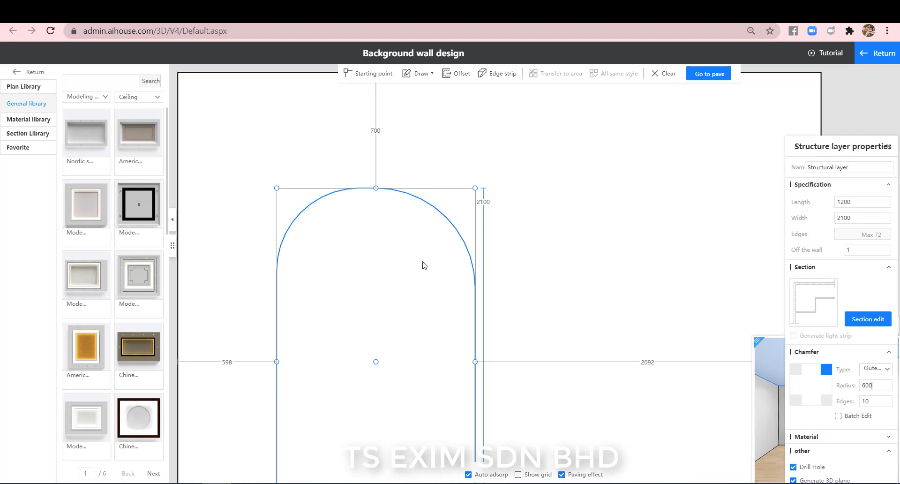
Step: Set the chamfer radius of the shape's upper-left corner to 600 to complete the semicircular arch
{"action": "left_click", "coordinate": [796, 369]}
{"action": "left_click_drag", "start_coordinate": [872, 385], "coordinate": [850, 390]}
{"action": "type", "text": "600"}
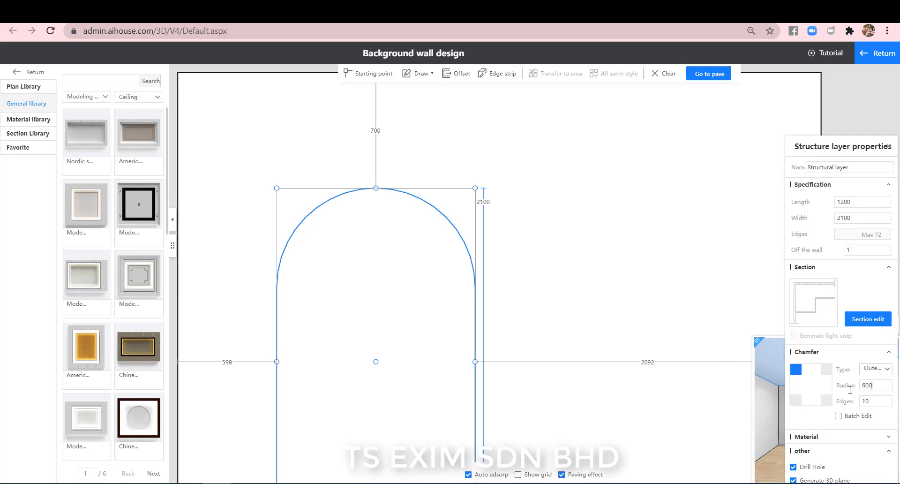
{"action": "left_click", "coordinate": [656, 231]}
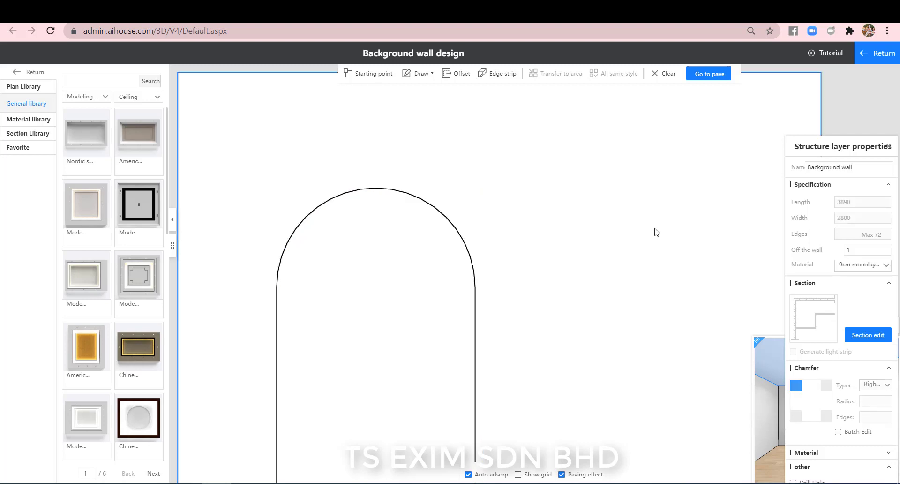
{"action": "scroll", "coordinate": [656, 232], "scroll_direction": "down", "scroll_amount": 5}
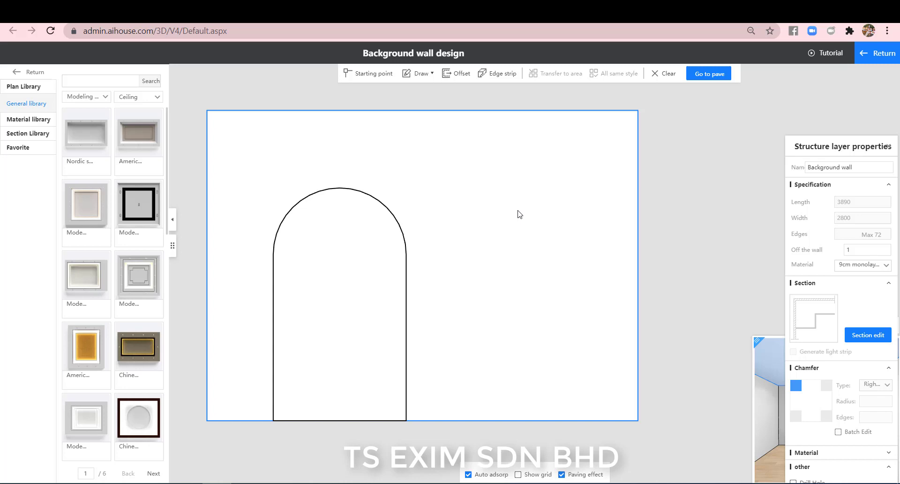
{"action": "scroll", "coordinate": [520, 216], "scroll_direction": "up", "scroll_amount": 1}
{"action": "scroll", "coordinate": [877, 377], "scroll_direction": "down", "scroll_amount": 1}
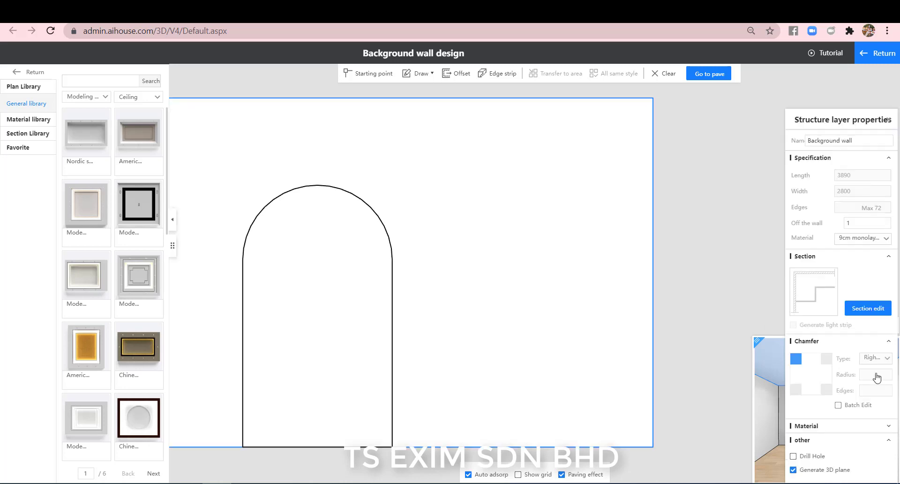
Step: Offset the arch outline inward to create a smaller parallel arch inside it
{"action": "left_click", "coordinate": [888, 120]}
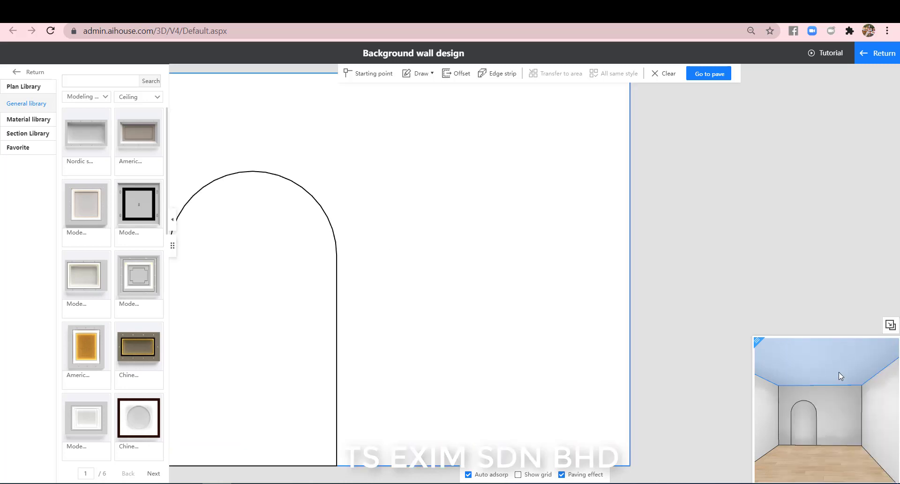
{"action": "left_click", "coordinate": [805, 423]}
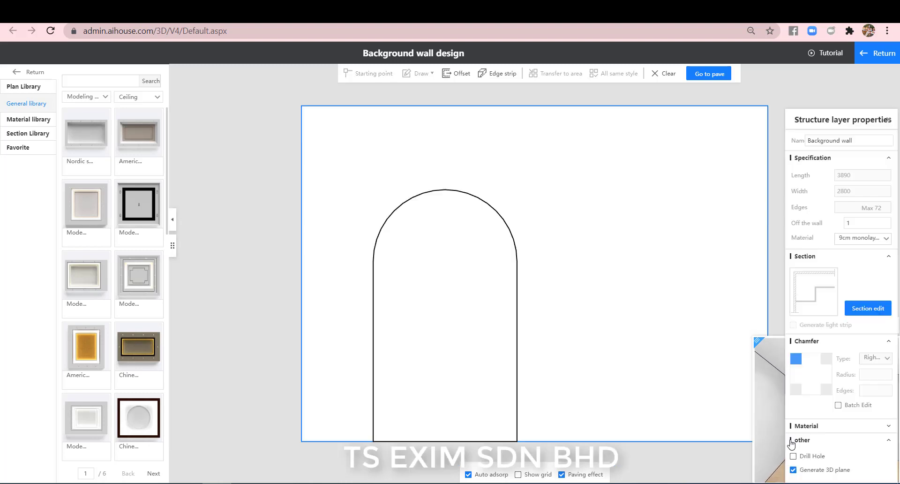
{"action": "scroll", "coordinate": [465, 280], "scroll_direction": "up", "scroll_amount": 2}
{"action": "scroll", "coordinate": [499, 268], "scroll_direction": "down", "scroll_amount": 1}
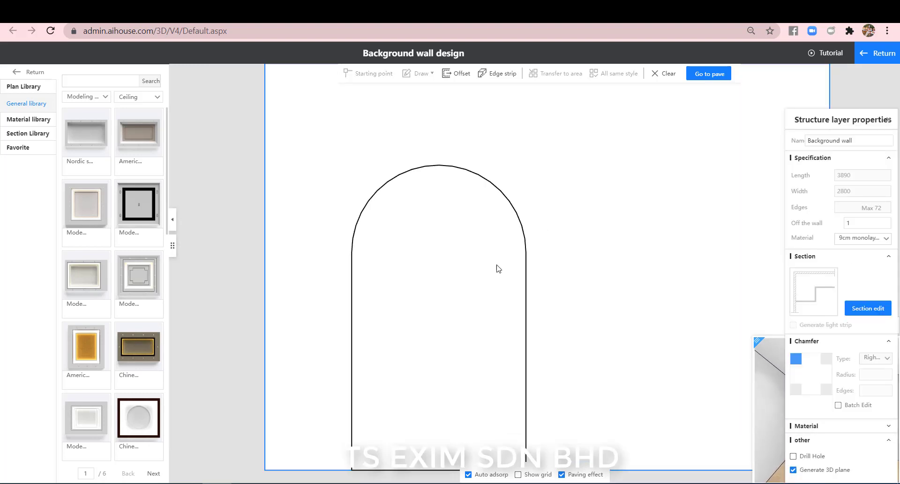
{"action": "left_click", "coordinate": [487, 237]}
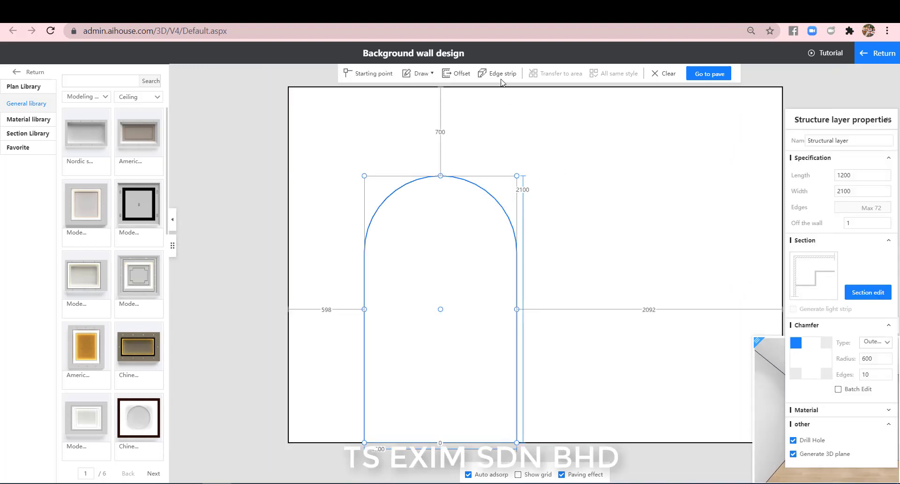
{"action": "left_click", "coordinate": [460, 75]}
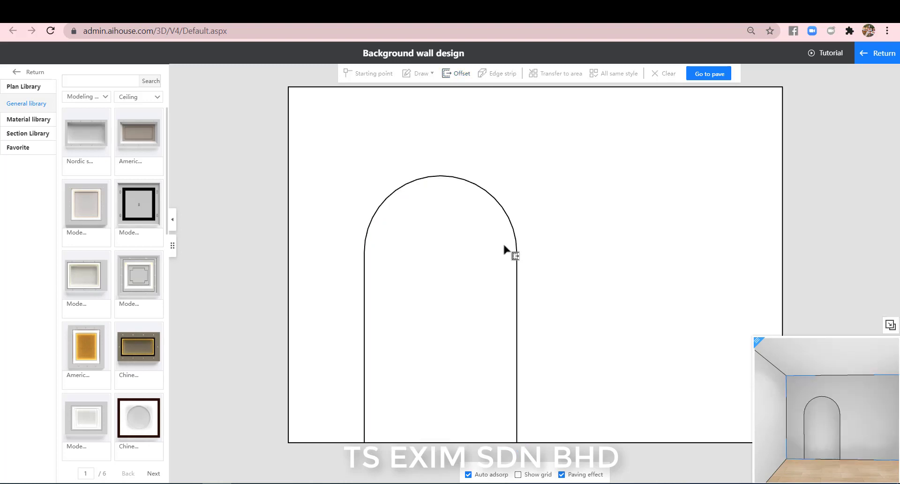
{"action": "left_click", "coordinate": [515, 250]}
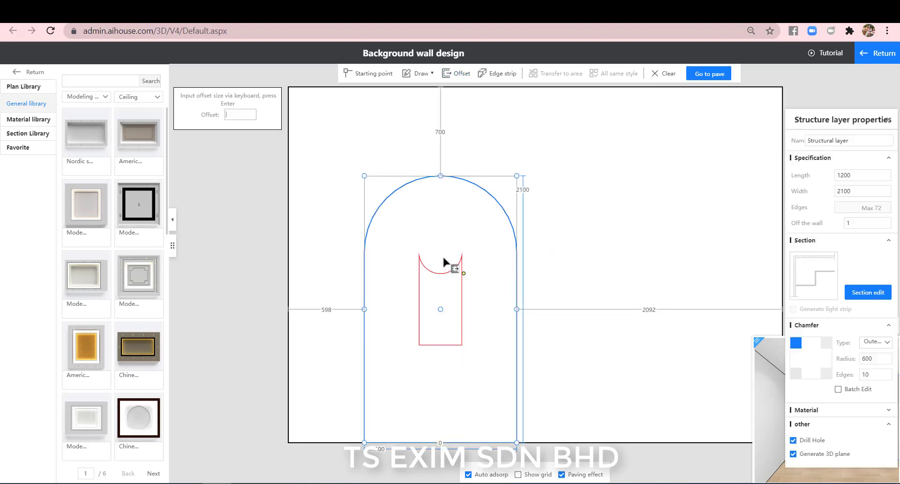
{"action": "left_click", "coordinate": [372, 231]}
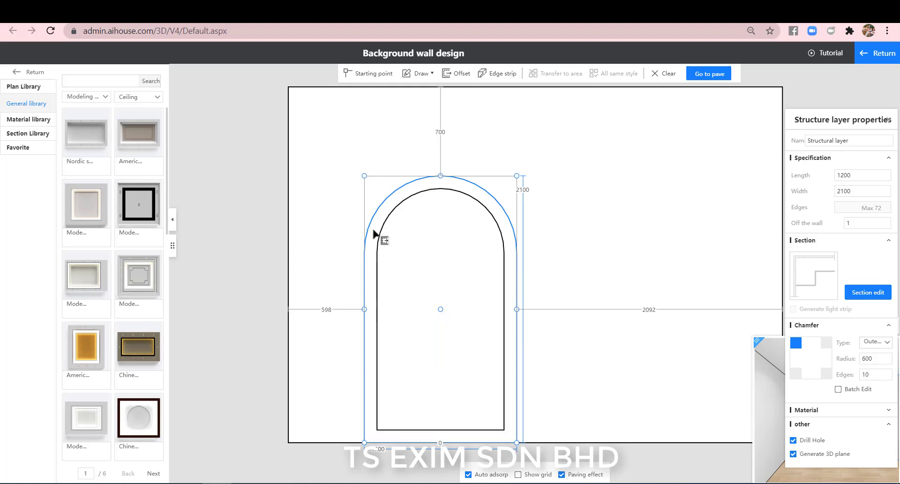
{"action": "right_click", "coordinate": [590, 186]}
{"action": "left_click", "coordinate": [661, 158]}
{"action": "left_click", "coordinate": [888, 120]}
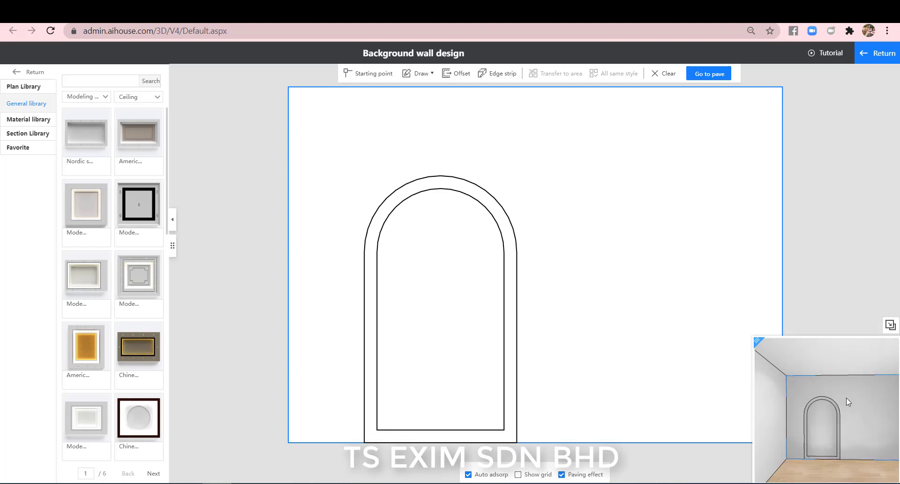
Step: Set the outer arch layer's off-the-wall distance to 450
{"action": "scroll", "coordinate": [823, 443], "scroll_direction": "up", "scroll_amount": 1}
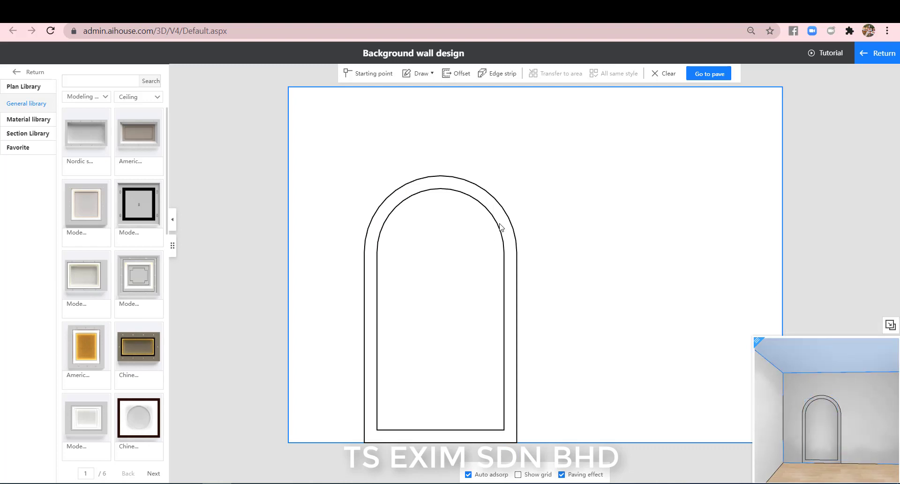
{"action": "left_click", "coordinate": [501, 227]}
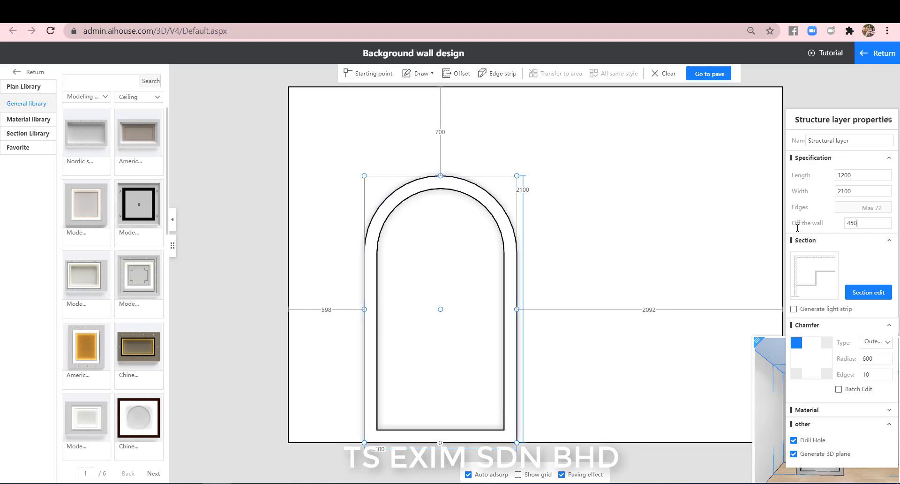
{"action": "left_click", "coordinate": [889, 120]}
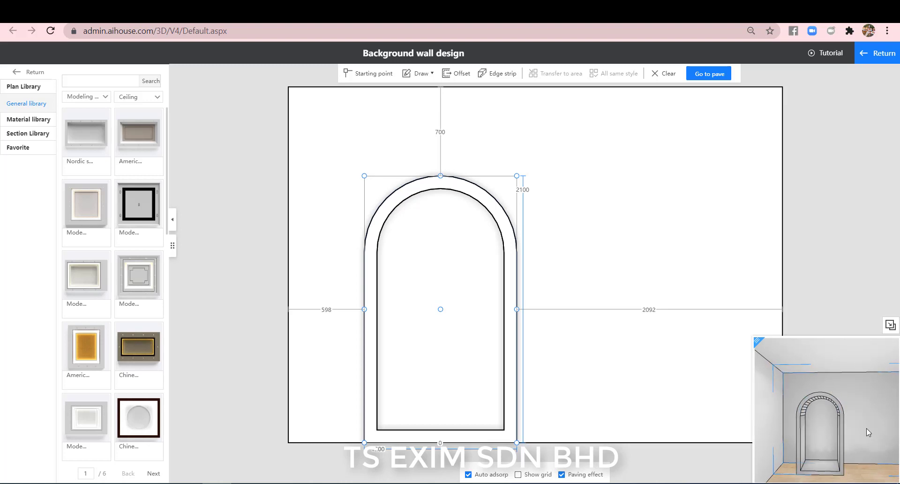
Step: Examine the projecting arch and its recess on the background wall in the 3D room view from several angles
{"action": "left_click", "coordinate": [660, 191]}
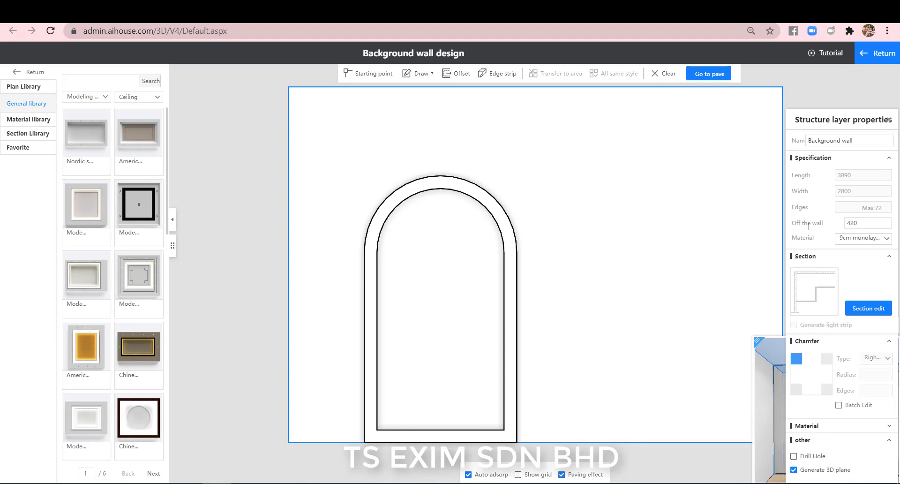
{"action": "left_click", "coordinate": [889, 119]}
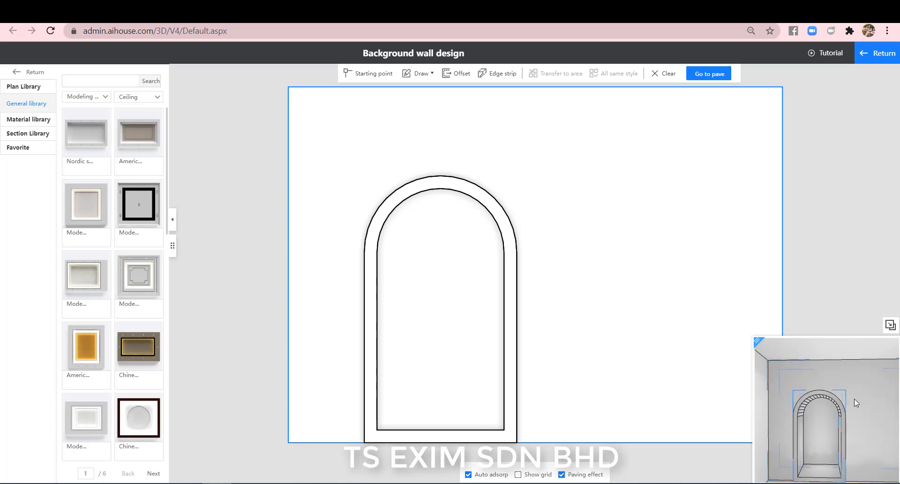
{"action": "left_click", "coordinate": [875, 53]}
{"action": "scroll", "coordinate": [635, 260], "scroll_direction": "down", "scroll_amount": 8}
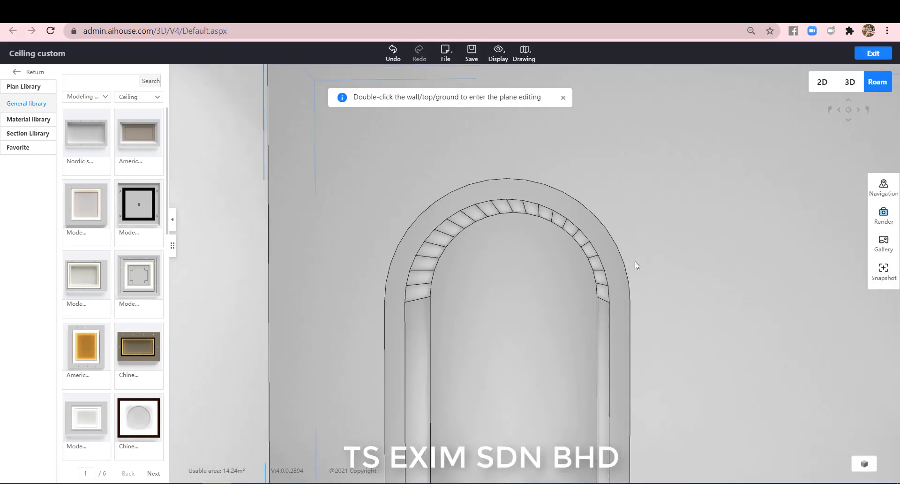
{"action": "scroll", "coordinate": [581, 325], "scroll_direction": "up", "scroll_amount": 6}
{"action": "left_click", "coordinate": [513, 331]}
{"action": "left_click_drag", "start_coordinate": [512, 331], "coordinate": [476, 331]}
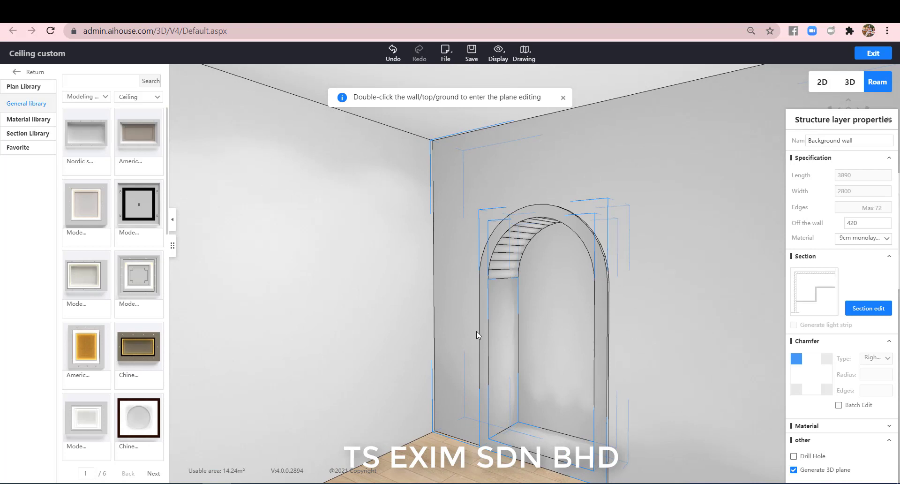
{"action": "scroll", "coordinate": [630, 299], "scroll_direction": "down", "scroll_amount": 3}
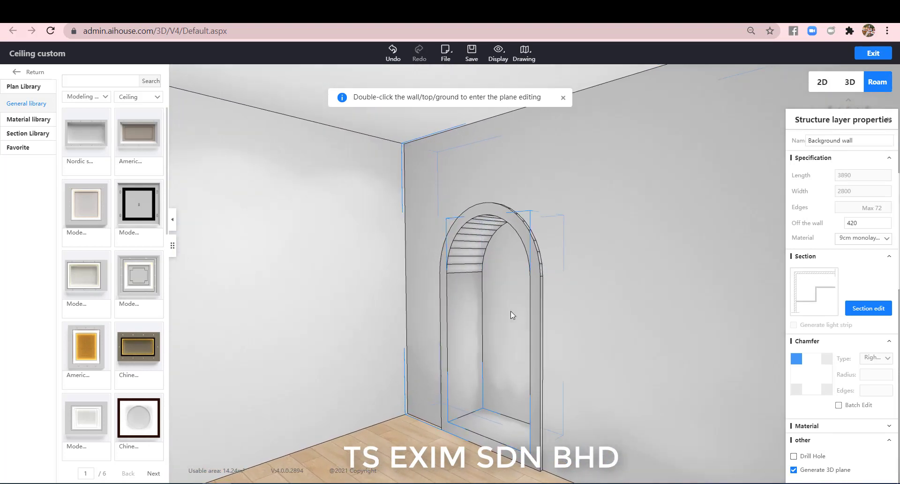
Step: Reopen the background wall for plane editing and draw a rectangular shelf about 997 by 48 across the inner arch
{"action": "double_click", "coordinate": [655, 282]}
{"action": "scroll", "coordinate": [470, 305], "scroll_direction": "up", "scroll_amount": 3}
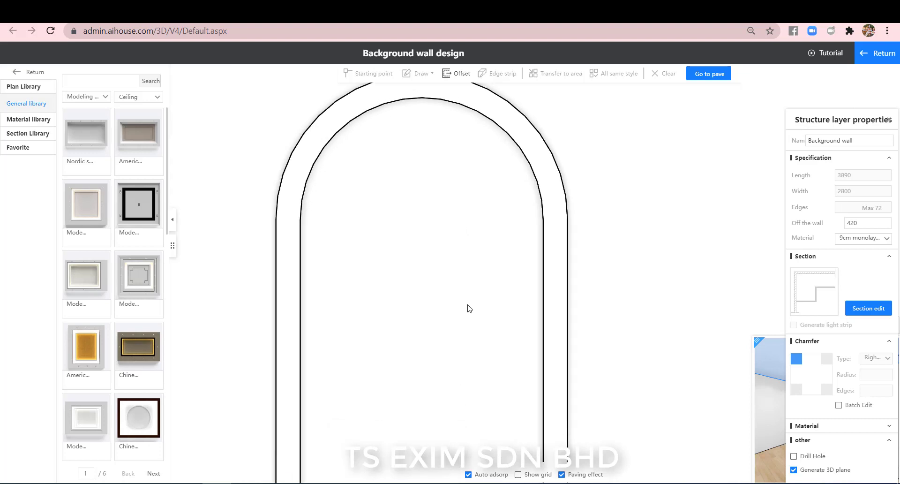
{"action": "left_click", "coordinate": [469, 305]}
{"action": "left_click", "coordinate": [412, 75]}
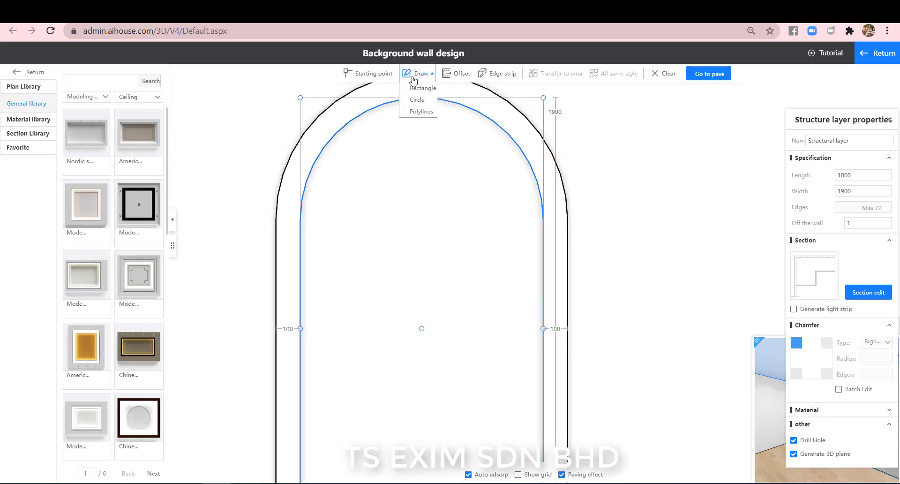
{"action": "left_click", "coordinate": [416, 87]}
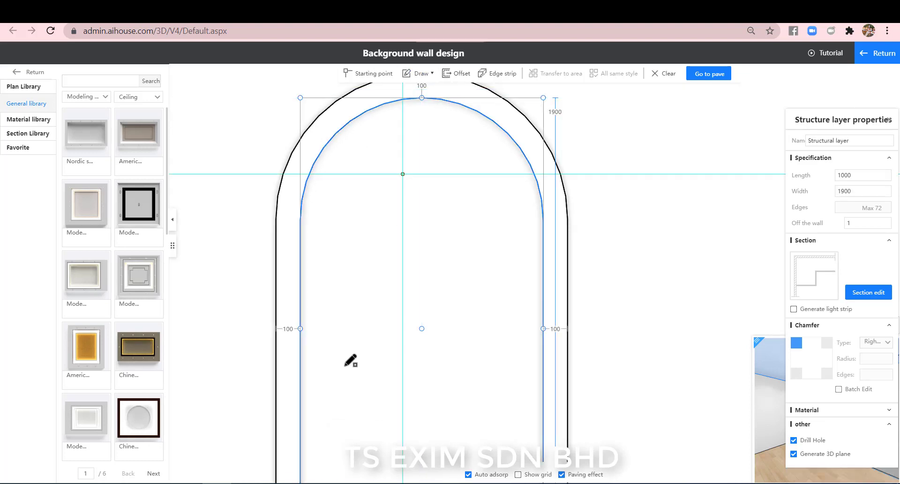
{"action": "left_click", "coordinate": [301, 273]}
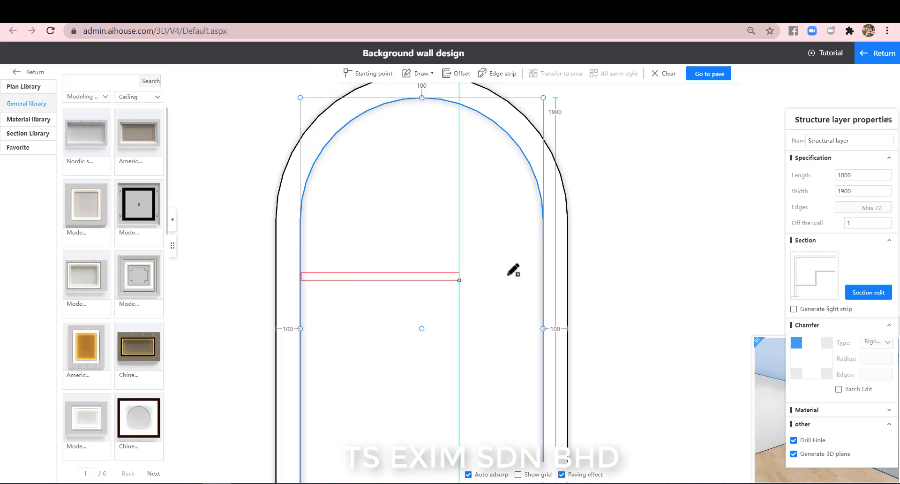
{"action": "left_click", "coordinate": [543, 283]}
Step: Set the shelf's width to 20 and its distance from the inner arch's top to 700
{"action": "left_click", "coordinate": [532, 285]}
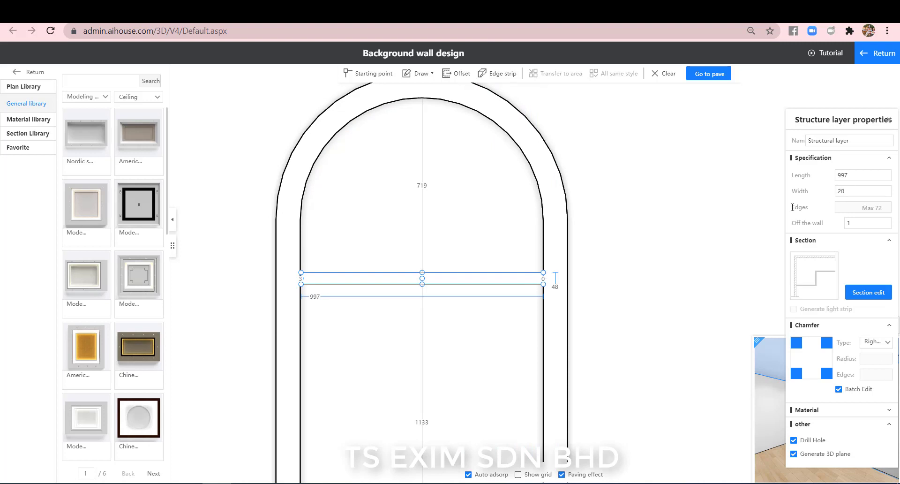
{"action": "key", "text": "Return"}
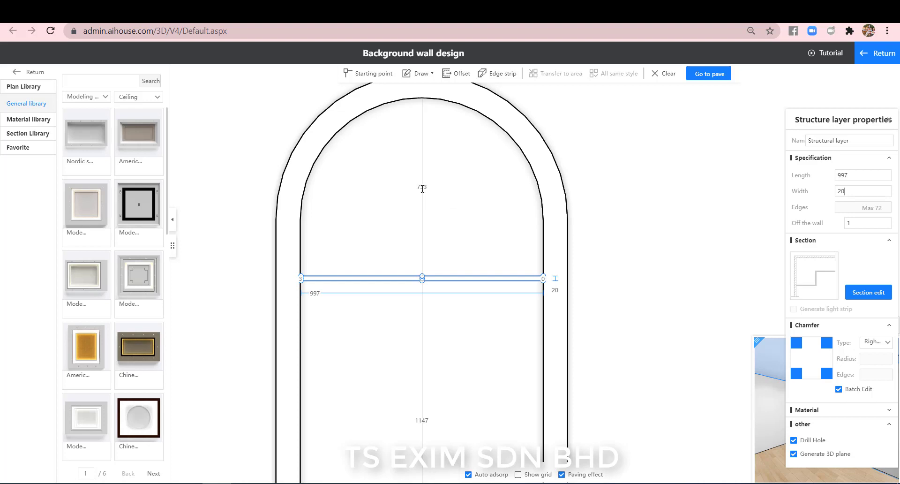
{"action": "left_click", "coordinate": [422, 187]}
{"action": "key", "text": "BackSpace"}
{"action": "key", "text": "Return"}
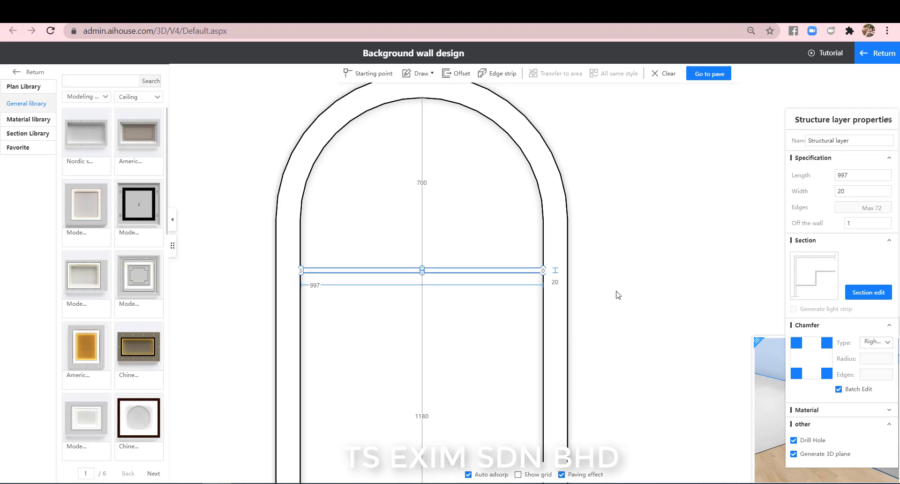
Step: Set the shelf's off-the-wall distance to 450 and check it in the 3D preview
{"action": "left_click", "coordinate": [827, 223]}
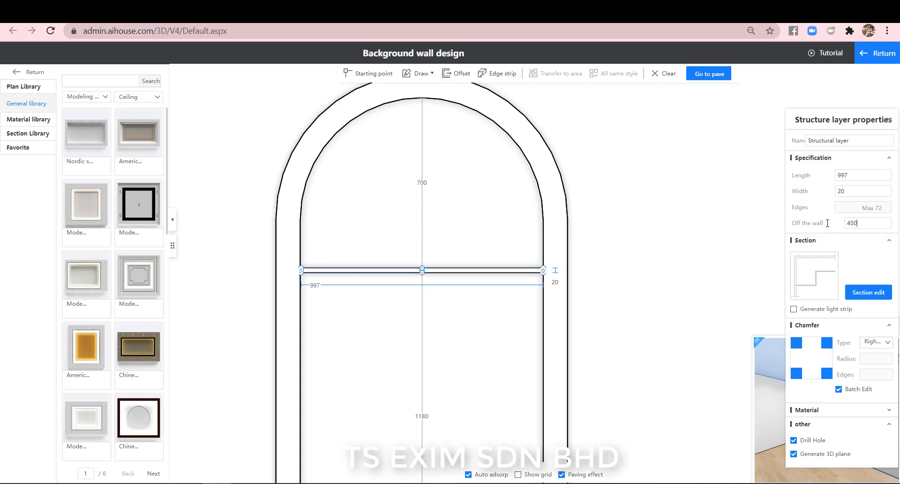
{"action": "left_click", "coordinate": [890, 119]}
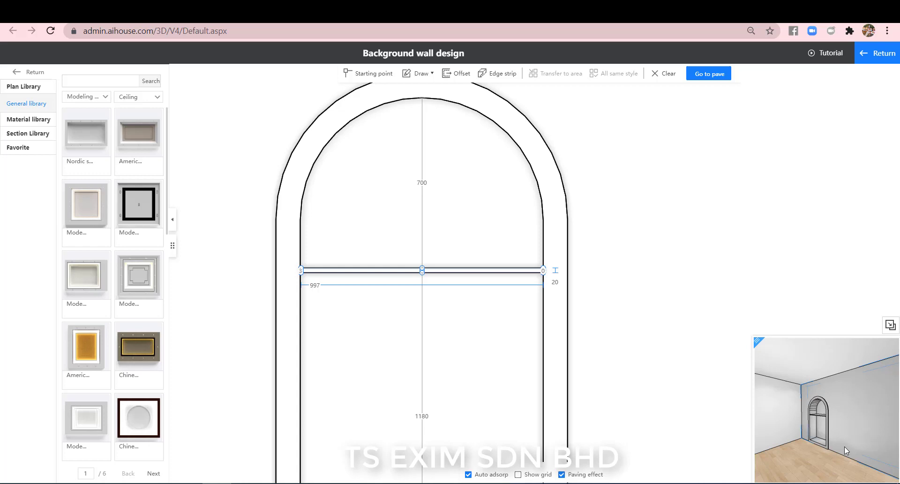
{"action": "scroll", "coordinate": [825, 433], "scroll_direction": "up", "scroll_amount": 5}
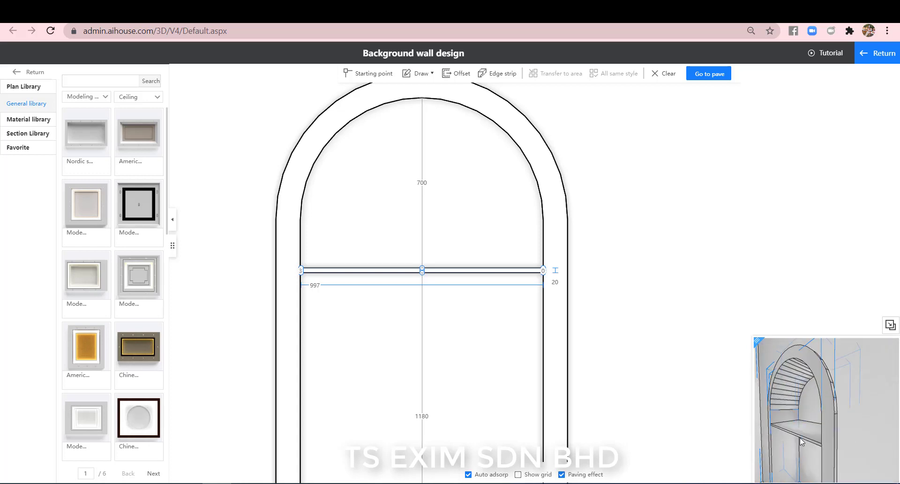
Step: Pave one copy of the shelf 300 below the original inside the inner arch
{"action": "left_click", "coordinate": [492, 273]}
{"action": "right_click", "coordinate": [491, 274]}
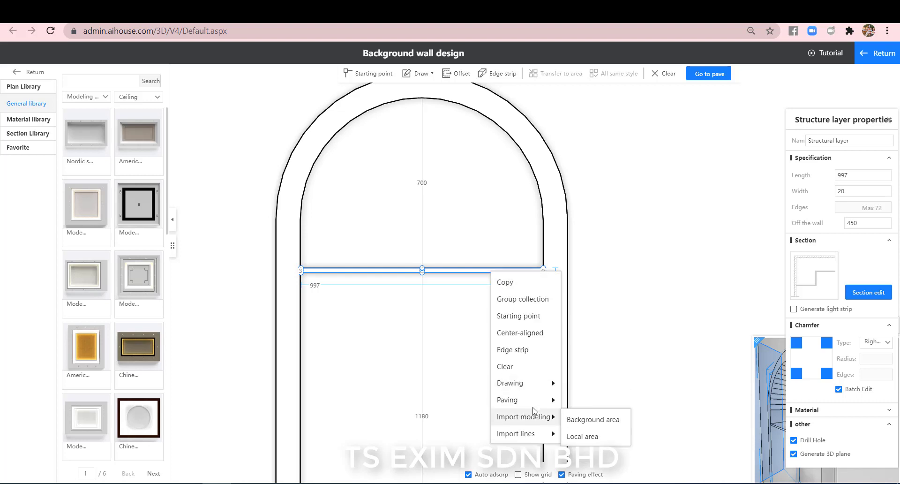
{"action": "mouse_move", "coordinate": [539, 399]}
{"action": "left_click", "coordinate": [593, 401]}
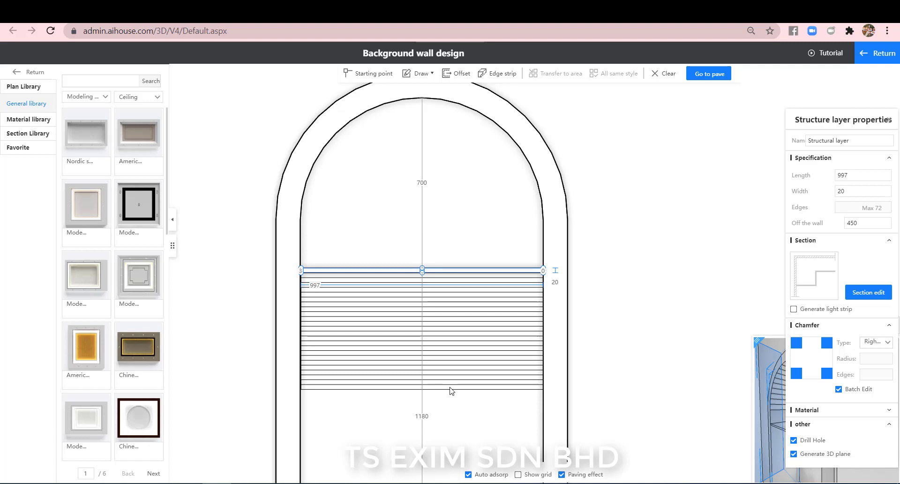
{"action": "type", "text": "300"}
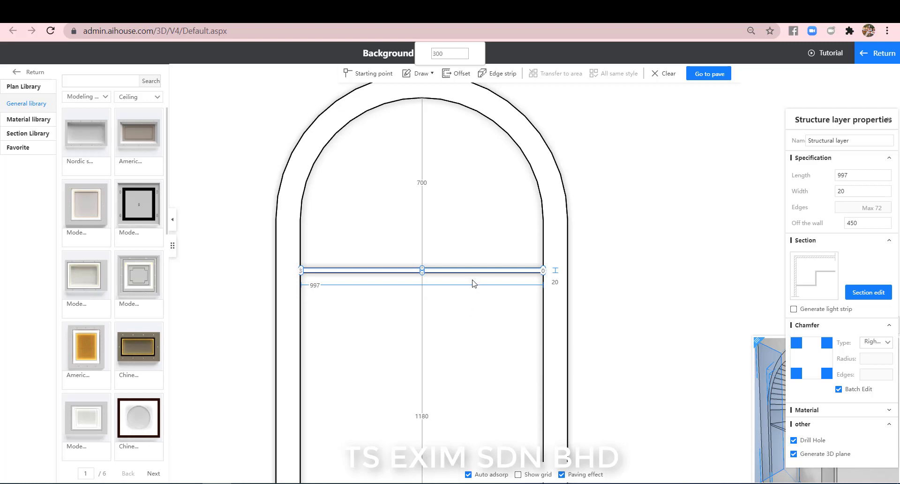
{"action": "left_click", "coordinate": [453, 369]}
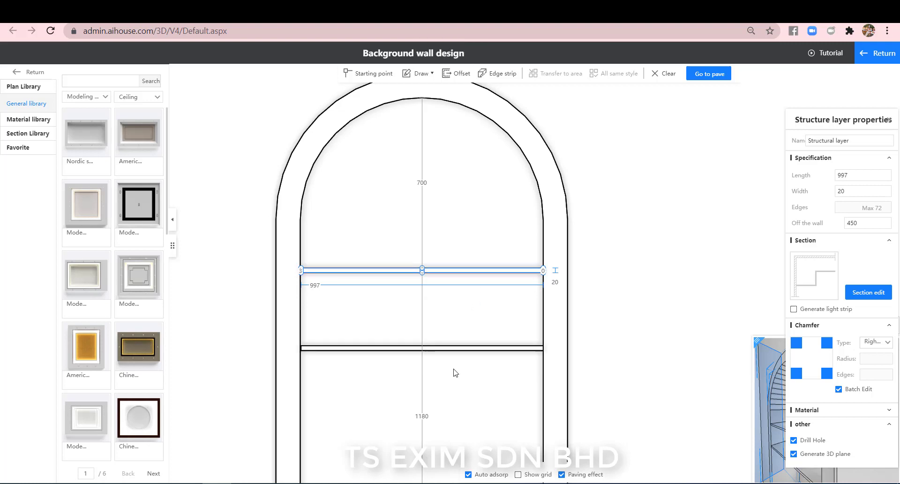
Step: Pave a copy of the lower shelf 400 below it to add a third shelf
{"action": "left_click", "coordinate": [454, 369]}
{"action": "scroll", "coordinate": [649, 349], "scroll_direction": "down", "scroll_amount": 3}
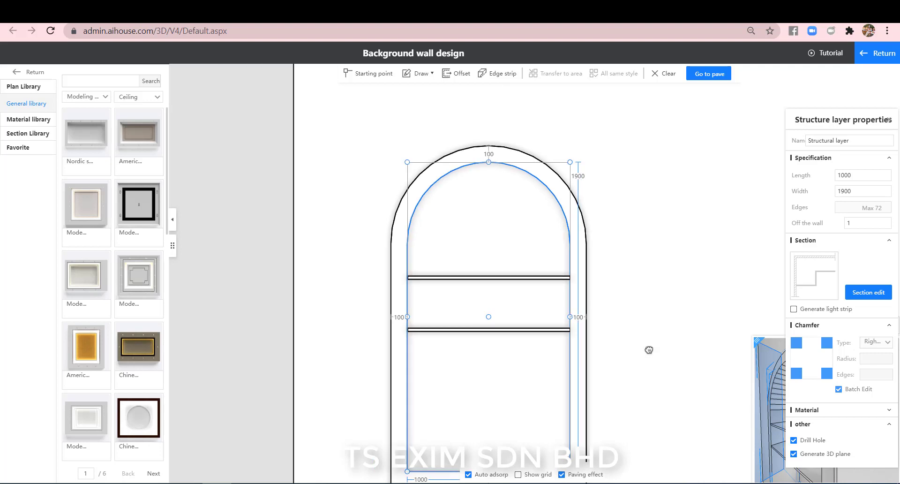
{"action": "left_click_drag", "start_coordinate": [649, 349], "coordinate": [635, 280]}
{"action": "scroll", "coordinate": [634, 279], "scroll_direction": "up", "scroll_amount": 2}
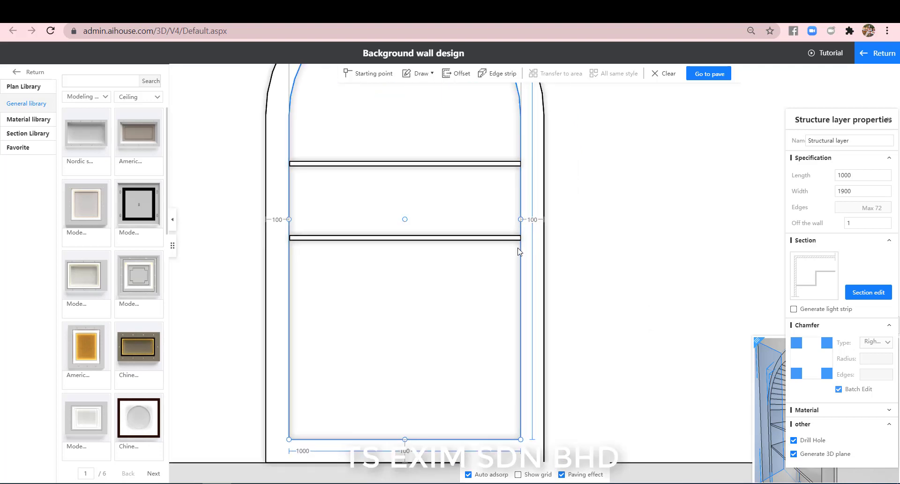
{"action": "left_click", "coordinate": [477, 238]}
{"action": "right_click", "coordinate": [477, 242]}
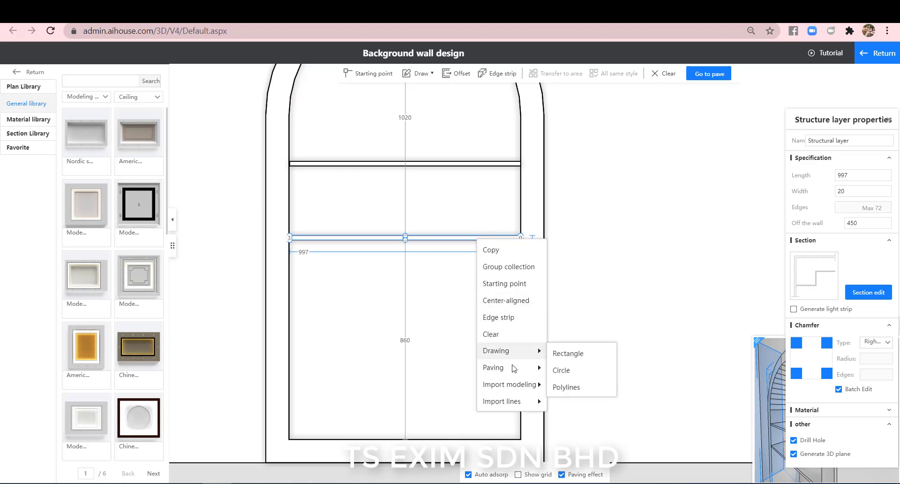
{"action": "mouse_move", "coordinate": [510, 367]}
{"action": "left_click", "coordinate": [557, 370]}
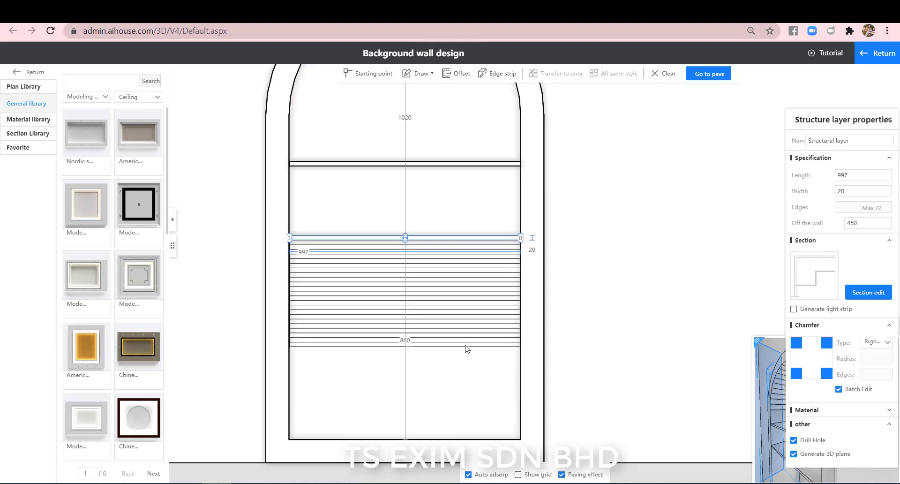
{"action": "type", "text": "400"}
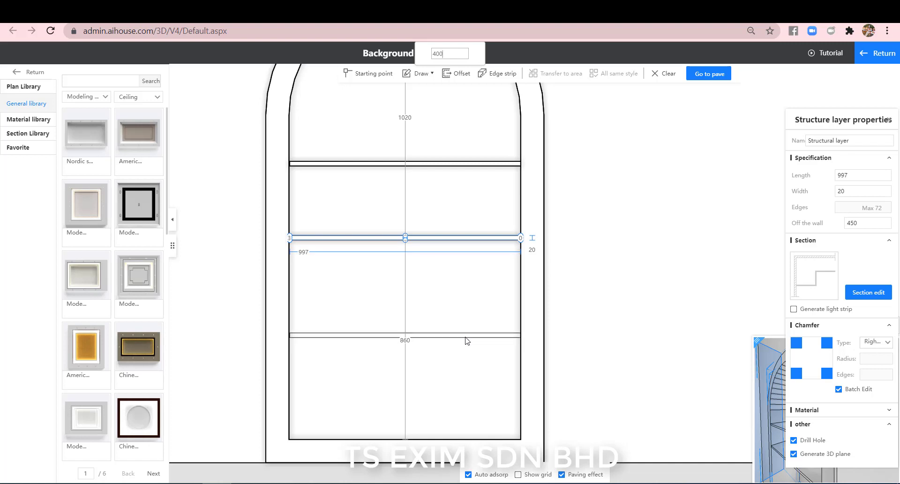
{"action": "key", "text": "Return"}
{"action": "left_click", "coordinate": [466, 340]}
Step: Inspect the arch with its three shelves in the 3D preview
{"action": "left_click", "coordinate": [591, 366]}
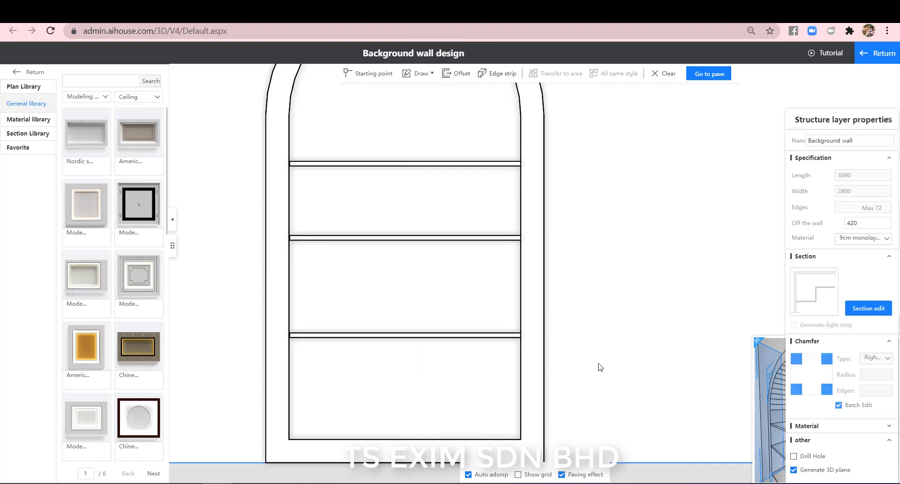
{"action": "scroll", "coordinate": [614, 328], "scroll_direction": "down", "scroll_amount": 1}
{"action": "left_click", "coordinate": [889, 121]}
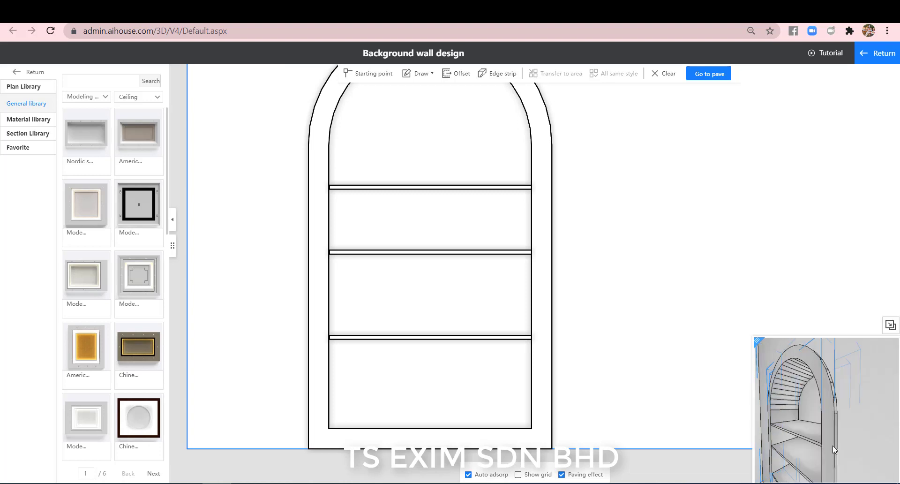
{"action": "left_click_drag", "start_coordinate": [832, 445], "coordinate": [846, 411]}
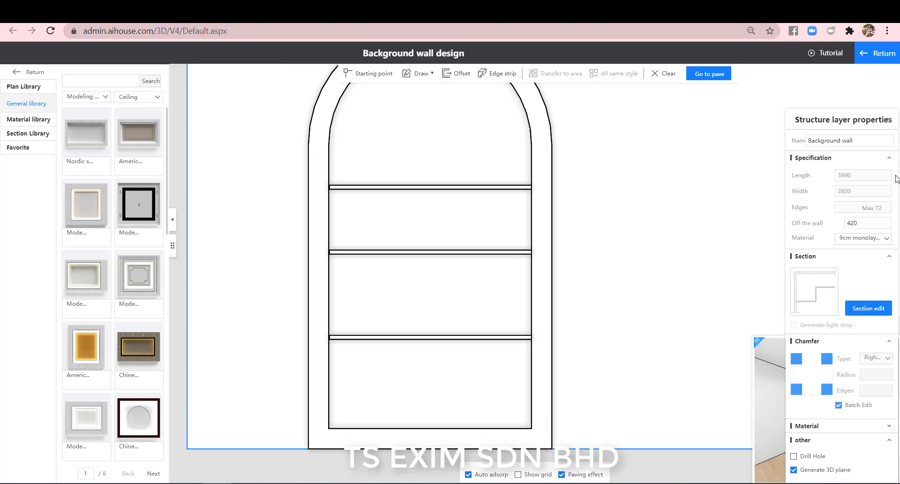
{"action": "left_click", "coordinate": [889, 123]}
{"action": "left_click_drag", "start_coordinate": [825, 416], "coordinate": [879, 418]}
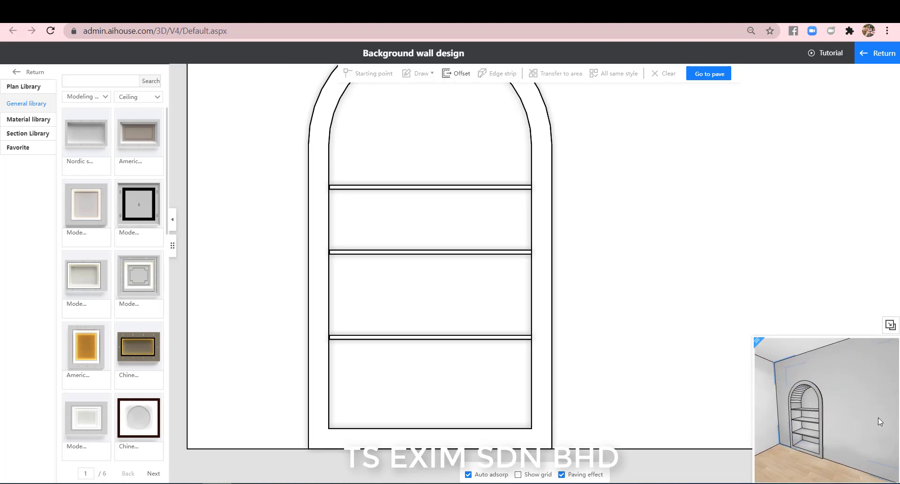
Step: Draw a vertical rectangular divider about 43 by 300 in the inner arch between the top and middle shelves
{"action": "left_click", "coordinate": [426, 195]}
{"action": "scroll", "coordinate": [425, 194], "scroll_direction": "up", "scroll_amount": 2}
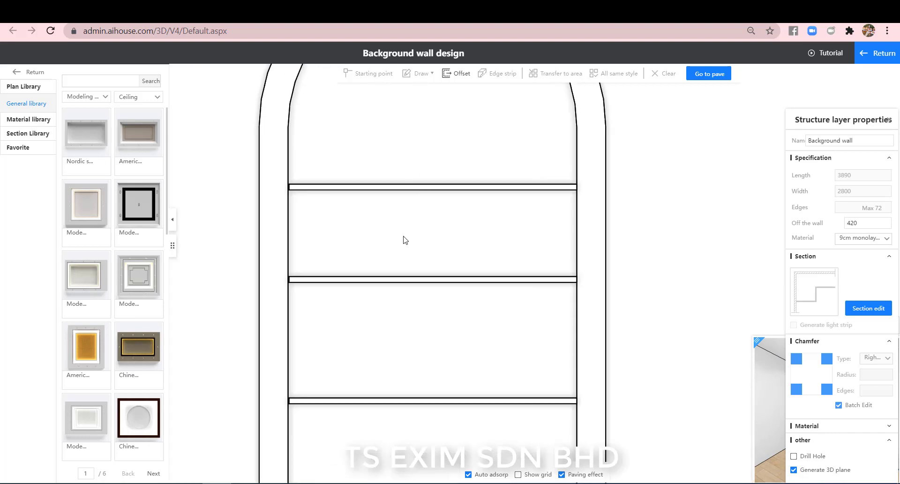
{"action": "left_click", "coordinate": [426, 155]}
{"action": "left_click", "coordinate": [418, 73]}
{"action": "left_click", "coordinate": [424, 88]}
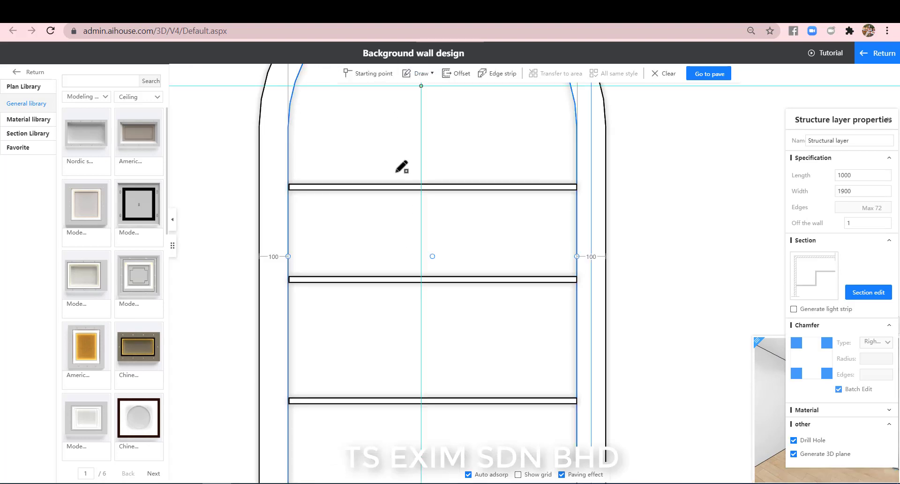
{"action": "scroll", "coordinate": [367, 205], "scroll_direction": "up", "scroll_amount": 1}
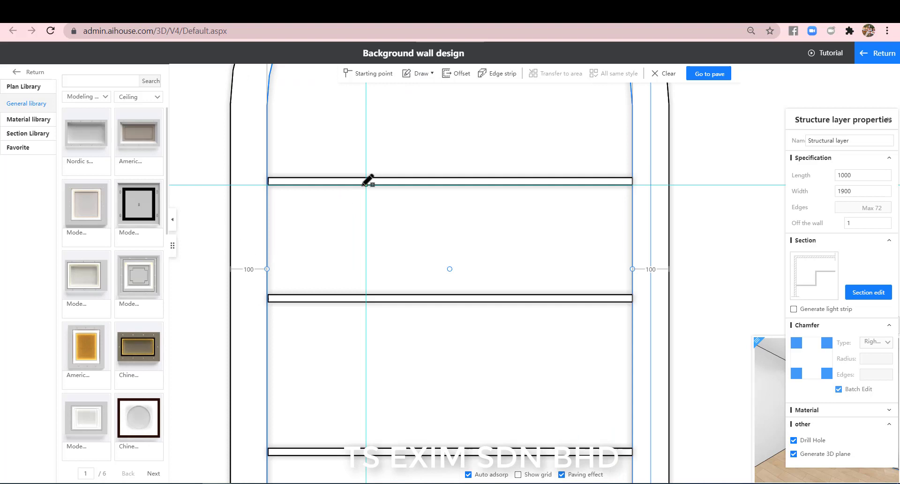
{"action": "left_click", "coordinate": [366, 184]}
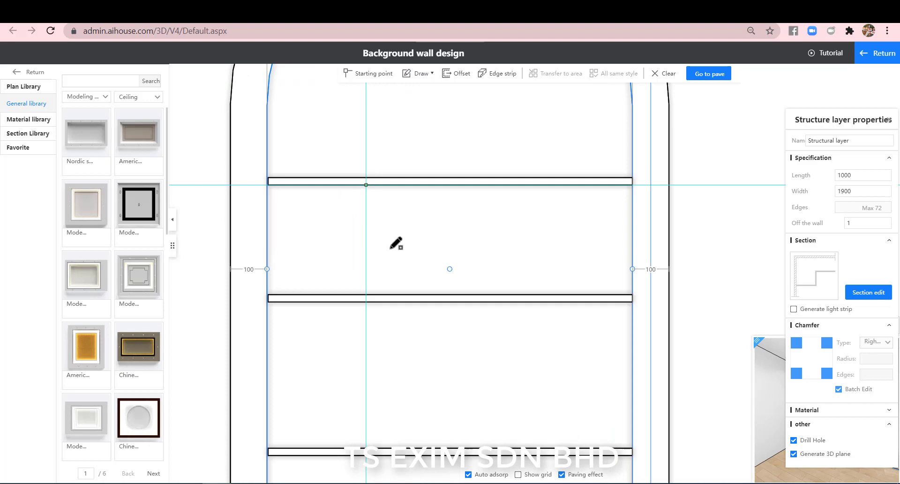
{"action": "left_click", "coordinate": [382, 294]}
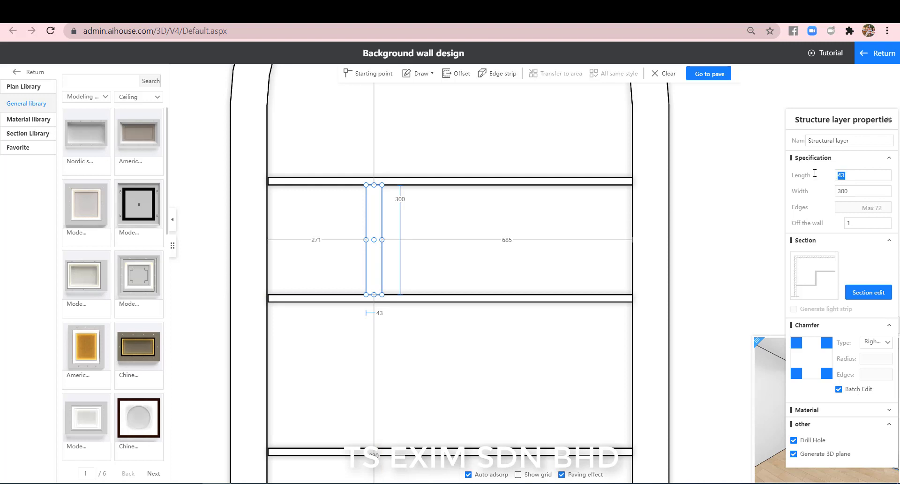
Step: Set the divider's length to 20 and its distance from the inner arch's left side to 300
{"action": "type", "text": "20"}
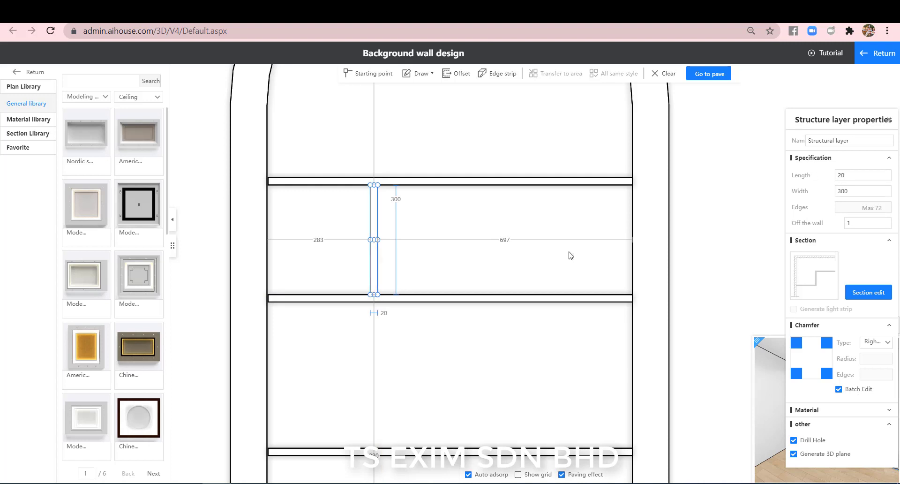
{"action": "left_click", "coordinate": [318, 239]}
{"action": "type", "text": "300"}
{"action": "key", "text": "Return"}
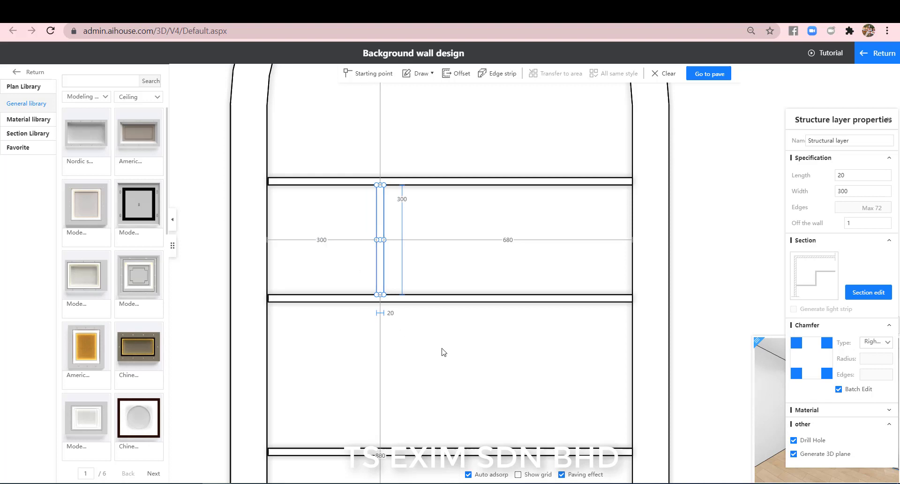
Step: Draw a vertical rectangular divider 400 high between the middle and lowest shelves and set its length to 20
{"action": "left_click", "coordinate": [457, 357]}
{"action": "right_click_drag", "start_coordinate": [535, 277], "coordinate": [495, 201]}
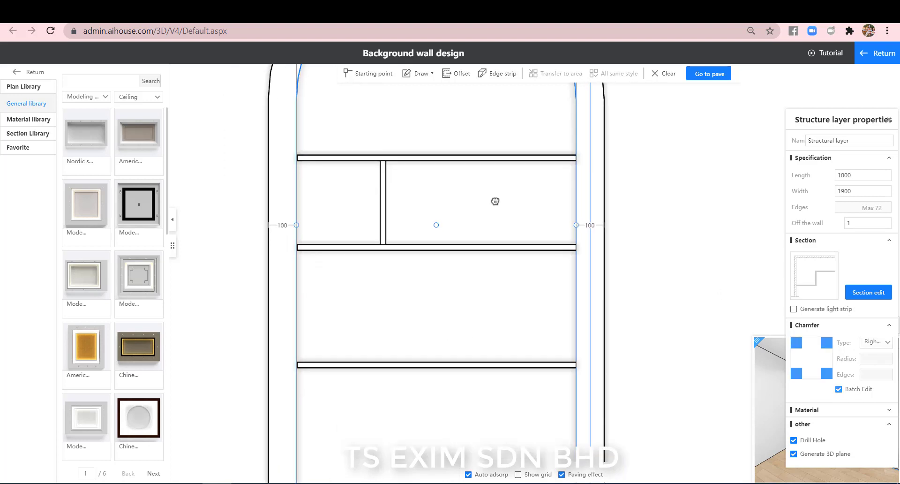
{"action": "left_click", "coordinate": [424, 74]}
{"action": "left_click", "coordinate": [419, 87]}
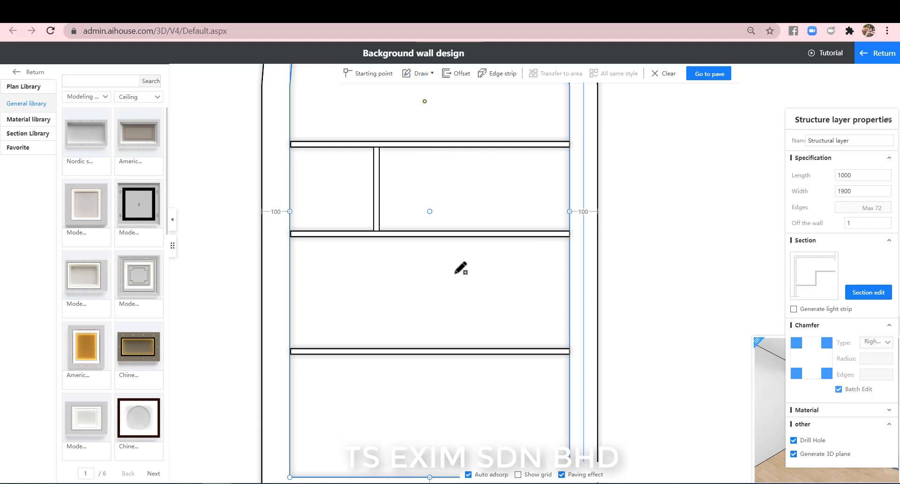
{"action": "left_click", "coordinate": [463, 236]}
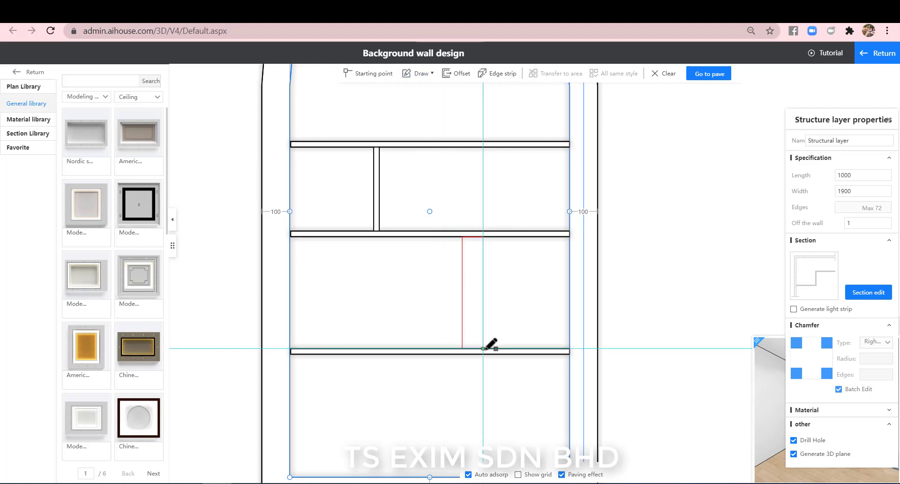
{"action": "left_click", "coordinate": [484, 348]}
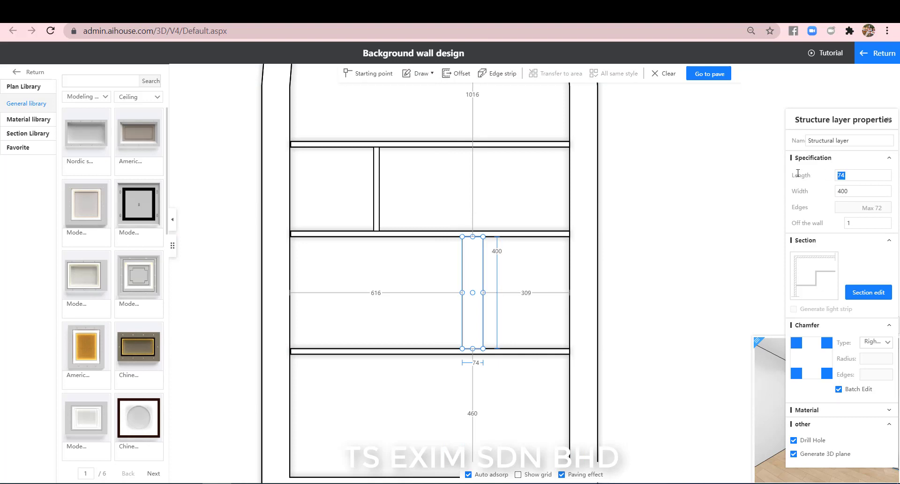
{"action": "type", "text": "20"}
{"action": "key", "text": "Return"}
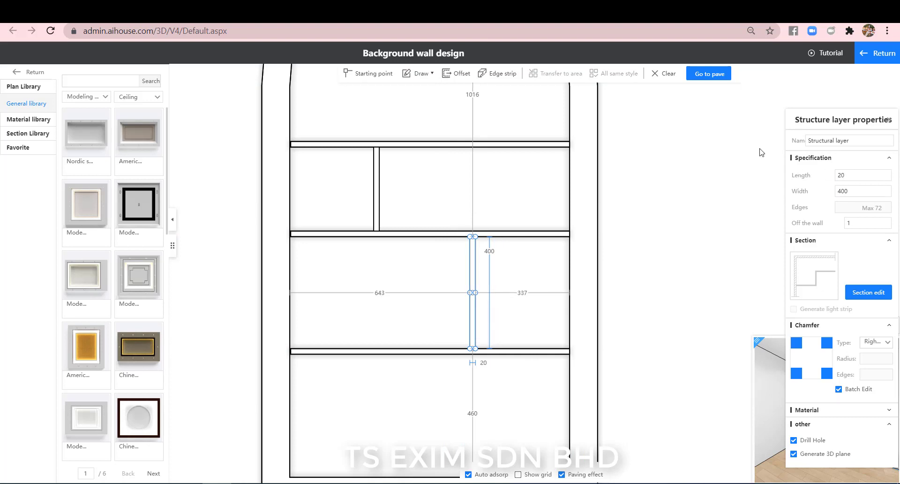
{"action": "left_click", "coordinate": [669, 238]}
Step: Draw a rectangular panel about 497 by 440 filling the left half of the inner arch below the lowest shelf
{"action": "scroll", "coordinate": [679, 272], "scroll_direction": "down", "scroll_amount": 2}
{"action": "left_click_drag", "start_coordinate": [682, 290], "coordinate": [675, 225]}
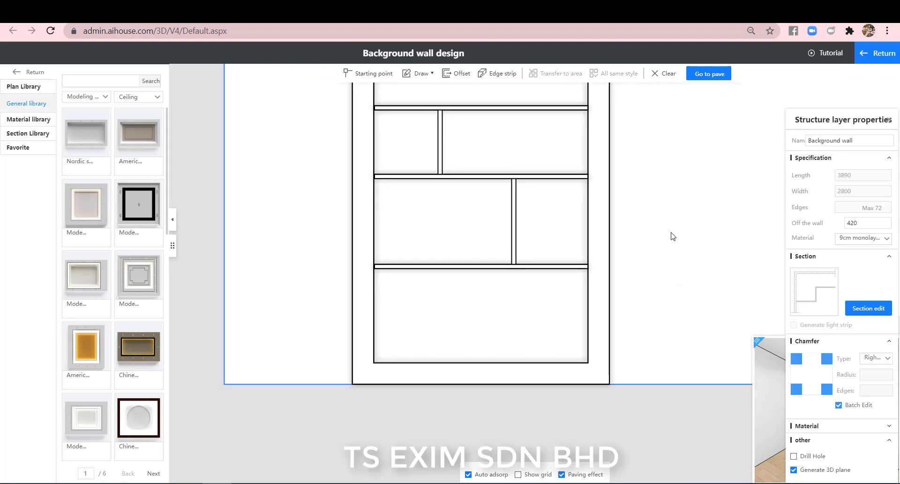
{"action": "scroll", "coordinate": [674, 237], "scroll_direction": "up", "scroll_amount": 2}
{"action": "scroll", "coordinate": [681, 298], "scroll_direction": "up", "scroll_amount": 1}
{"action": "left_click_drag", "start_coordinate": [682, 299], "coordinate": [717, 260]}
{"action": "scroll", "coordinate": [700, 287], "scroll_direction": "up", "scroll_amount": 1}
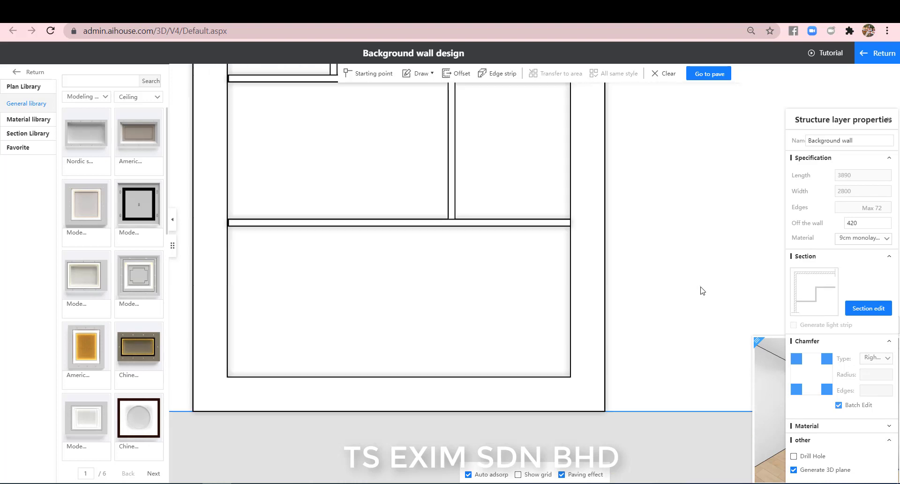
{"action": "left_click_drag", "start_coordinate": [739, 289], "coordinate": [752, 289]}
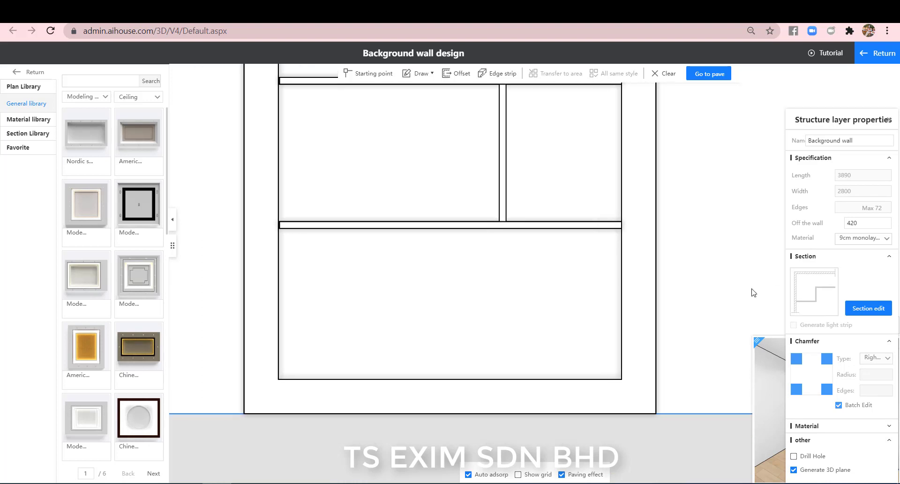
{"action": "left_click", "coordinate": [421, 74]}
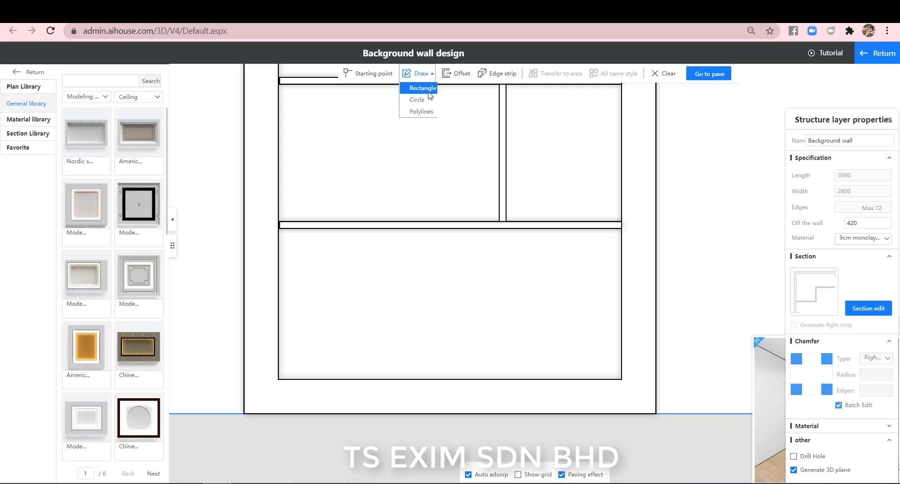
{"action": "left_click", "coordinate": [428, 88]}
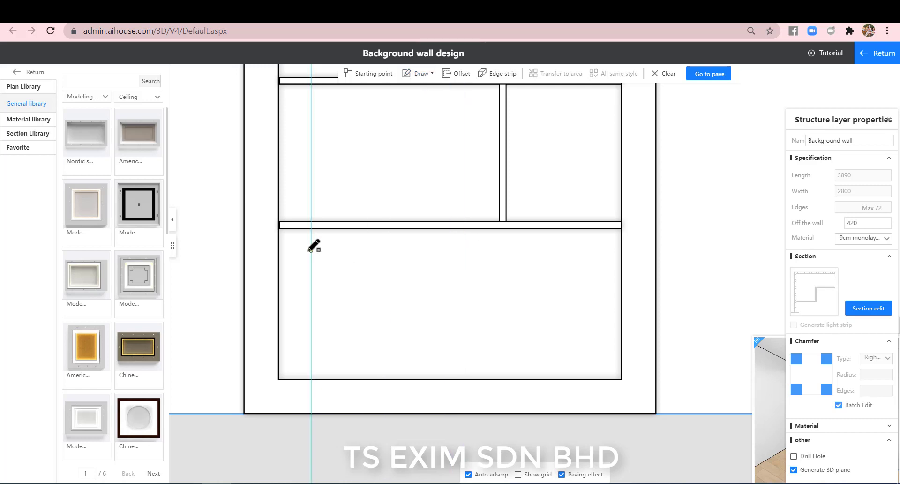
{"action": "left_click", "coordinate": [280, 226]}
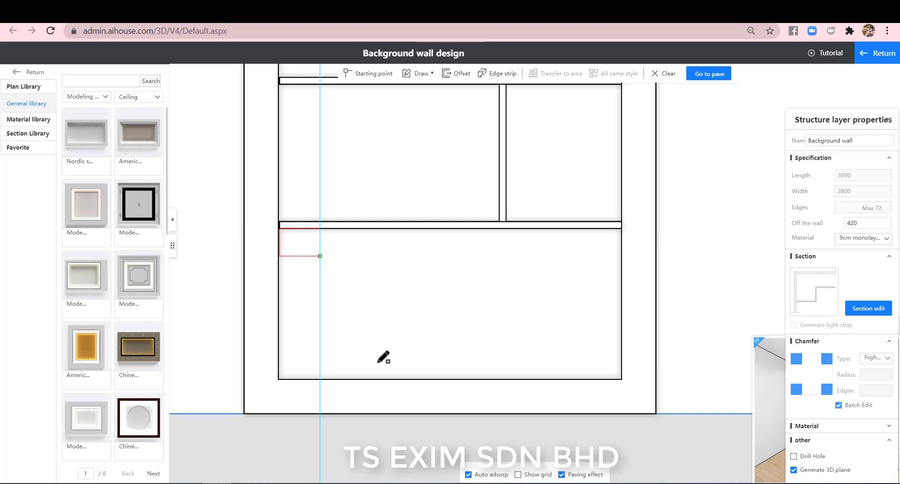
{"action": "left_click", "coordinate": [450, 379]}
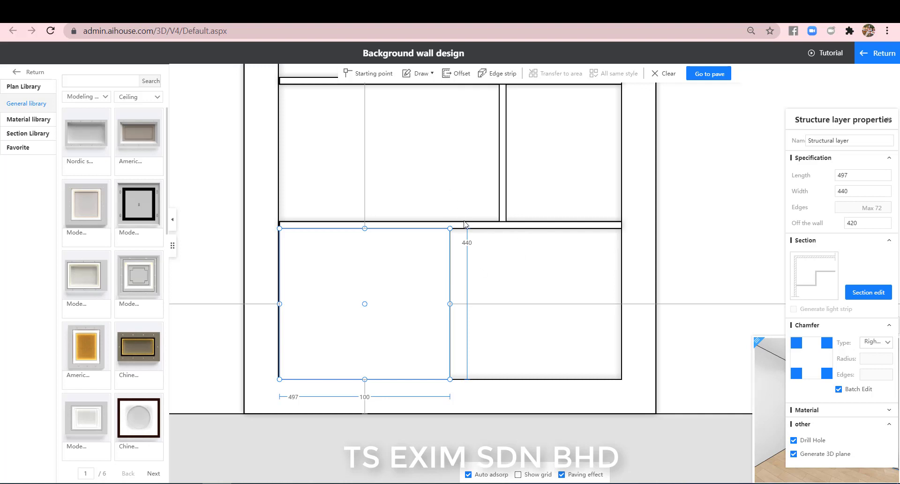
Step: Draw a second rectangular panel about 498 by 440 filling the right half below the lowest shelf
{"action": "left_click", "coordinate": [418, 74]}
{"action": "left_click", "coordinate": [422, 87]}
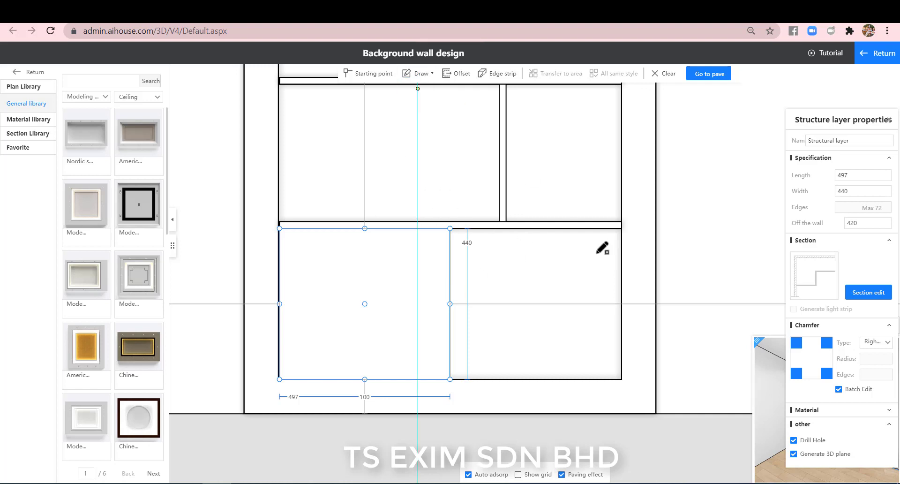
{"action": "left_click", "coordinate": [622, 228]}
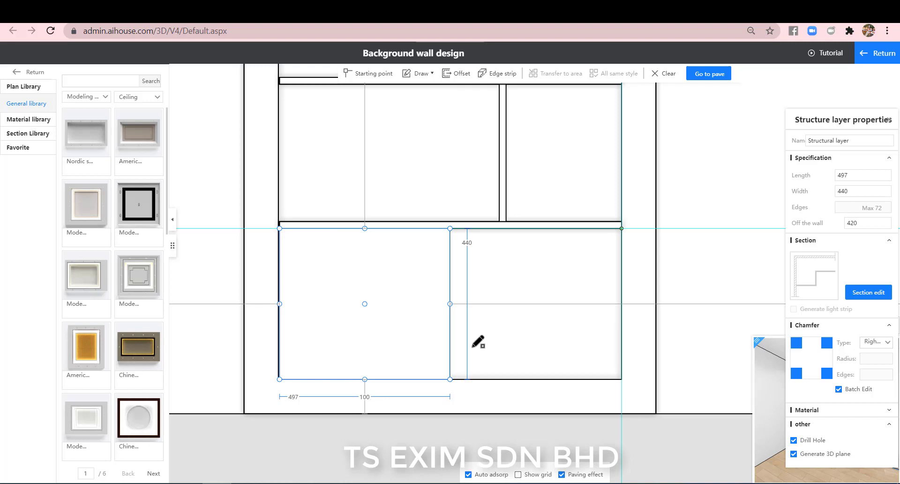
{"action": "left_click", "coordinate": [452, 379]}
{"action": "right_click", "coordinate": [532, 319]}
Step: Set the off-the-wall distance of both lower panels to 470
{"action": "left_click", "coordinate": [402, 269]}
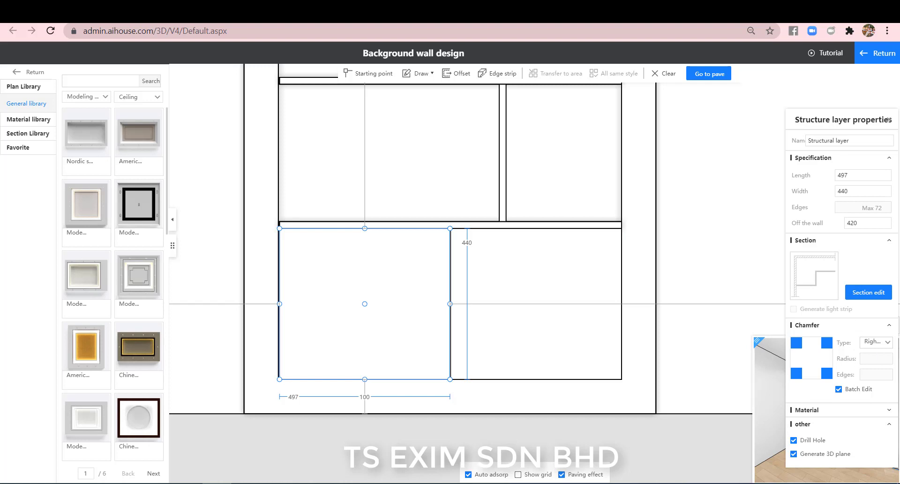
{"action": "left_click_drag", "start_coordinate": [861, 220], "coordinate": [823, 221]}
{"action": "type", "text": "470"}
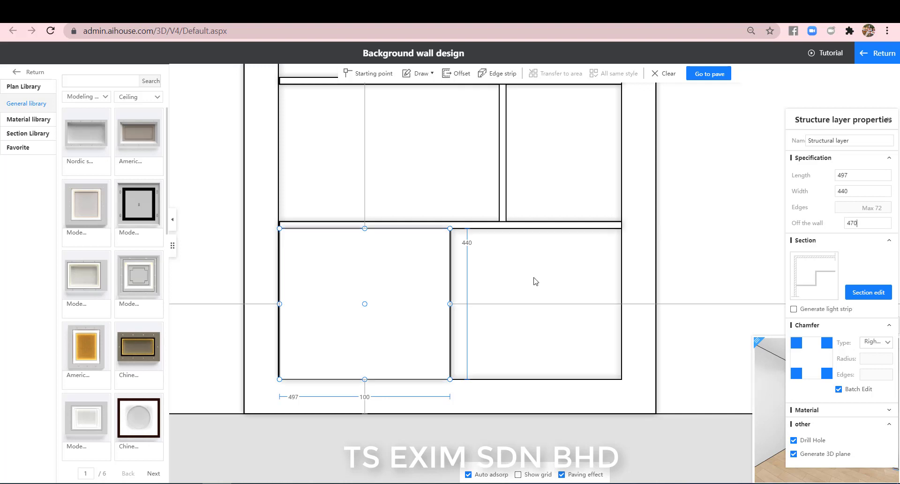
{"action": "left_click", "coordinate": [535, 281]}
{"action": "double_click", "coordinate": [842, 225]}
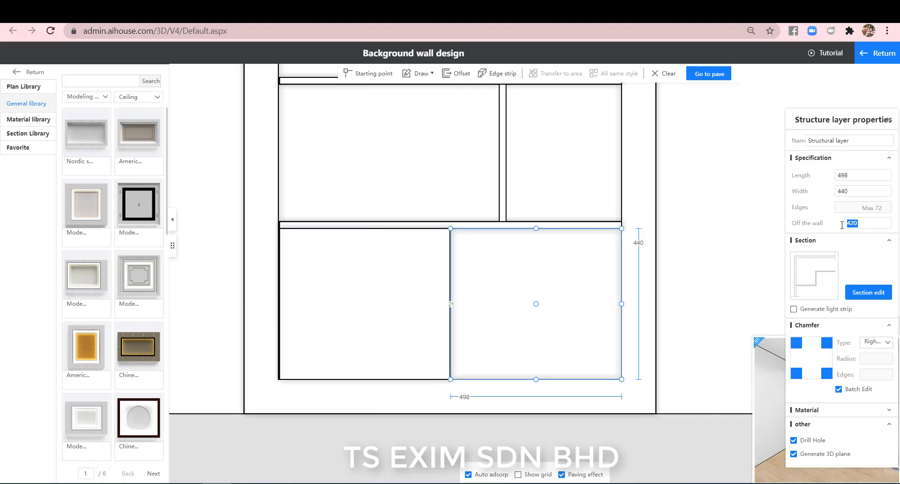
{"action": "type", "text": "470"}
{"action": "key", "text": "Return"}
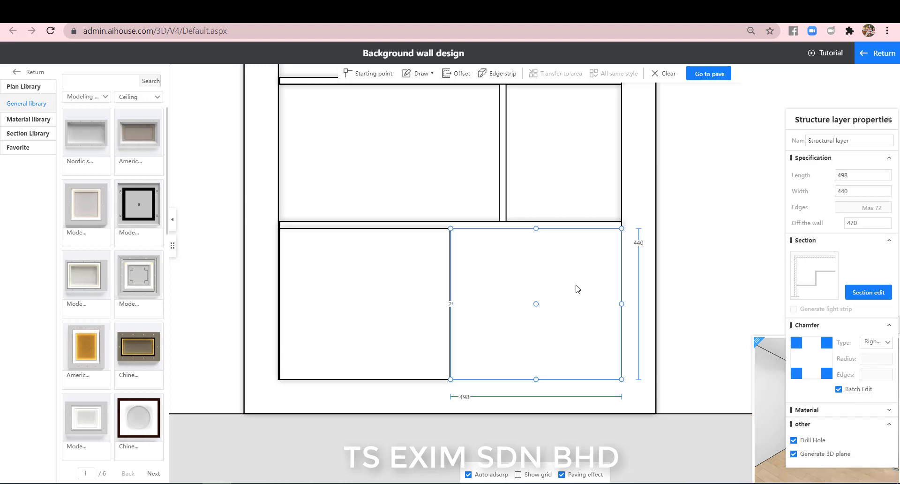
Step: Set the length of both lower panels to 496 to leave a gap between them
{"action": "left_click", "coordinate": [392, 281]}
{"action": "left_click", "coordinate": [525, 284]}
{"action": "left_click_drag", "start_coordinate": [852, 178], "coordinate": [804, 178]}
{"action": "type", "text": "4"}
{"action": "key", "text": "Return"}
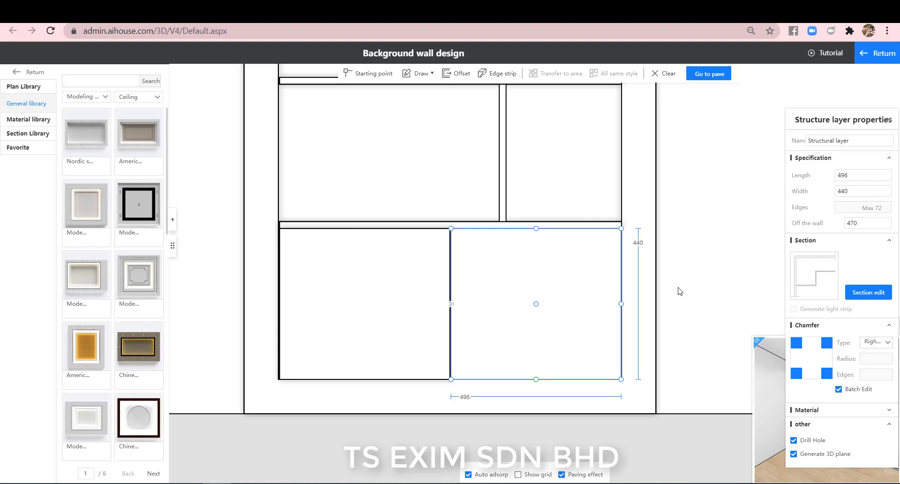
{"action": "left_click", "coordinate": [735, 303]}
{"action": "left_click", "coordinate": [389, 295]}
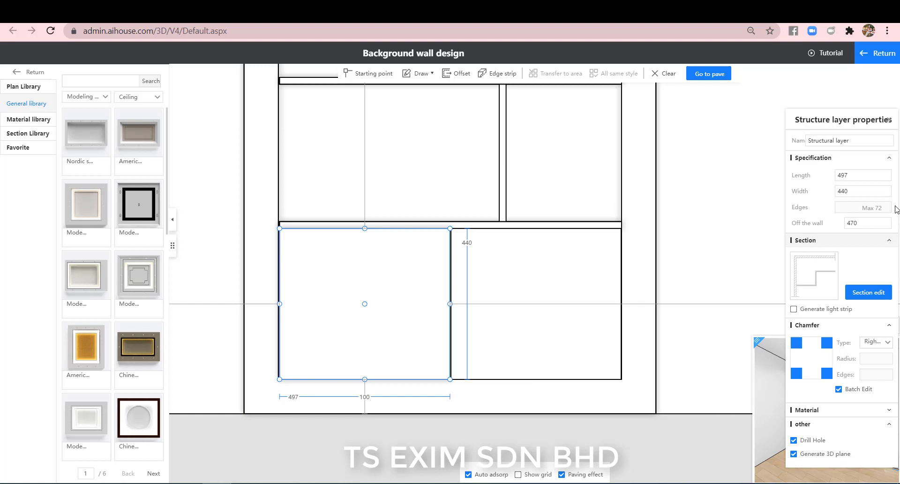
{"action": "left_click_drag", "start_coordinate": [849, 175], "coordinate": [818, 175]}
{"action": "type", "text": "4"}
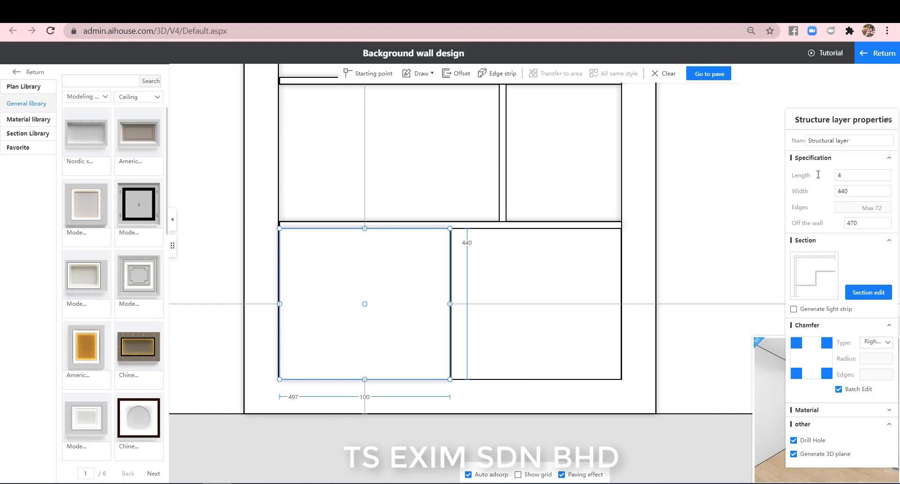
{"action": "type", "text": "96"}
{"action": "key", "text": "Return"}
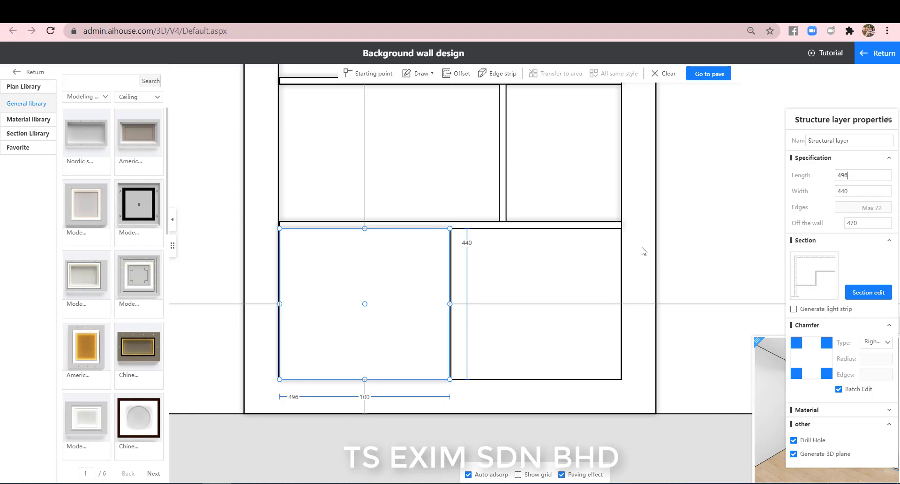
{"action": "left_click", "coordinate": [713, 180]}
Step: Return to the 3D room and inspect the arch with its dividers and lower panels
{"action": "left_click", "coordinate": [877, 53]}
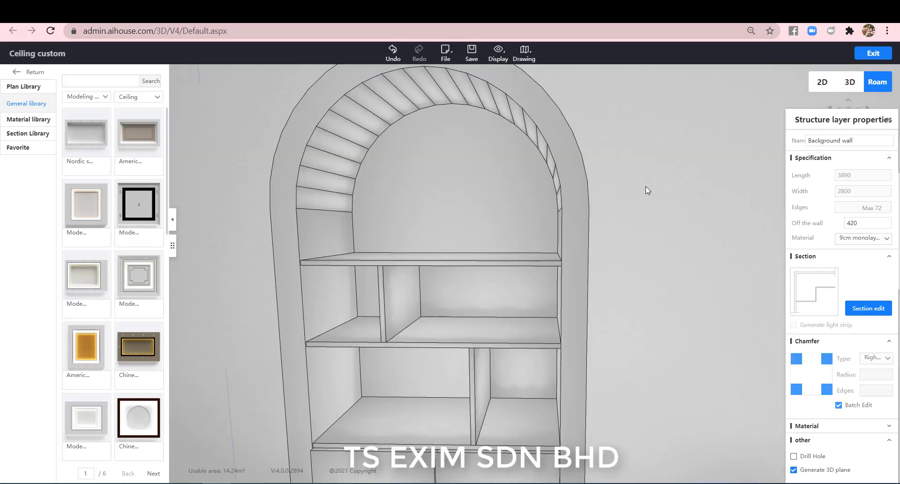
{"action": "scroll", "coordinate": [628, 300], "scroll_direction": "down", "scroll_amount": 4}
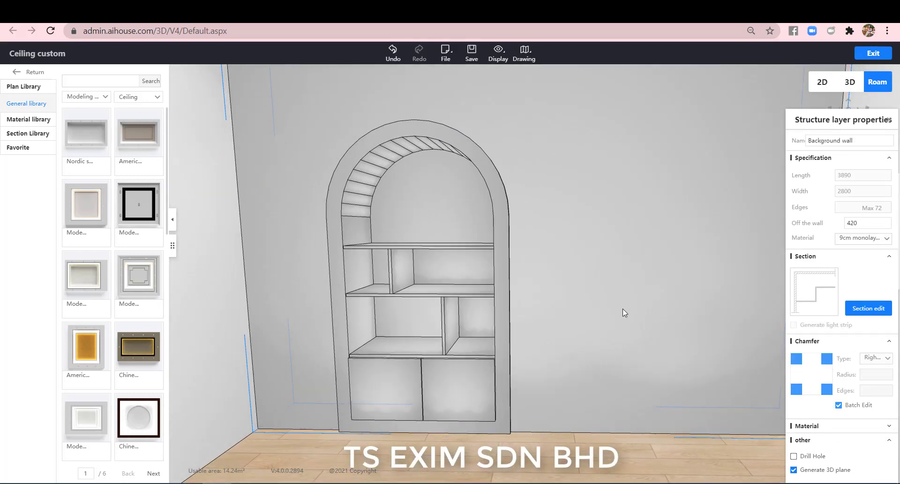
{"action": "left_click_drag", "start_coordinate": [516, 306], "coordinate": [686, 320]}
{"action": "scroll", "coordinate": [639, 354], "scroll_direction": "up", "scroll_amount": 3}
{"action": "scroll", "coordinate": [660, 334], "scroll_direction": "down", "scroll_amount": 3}
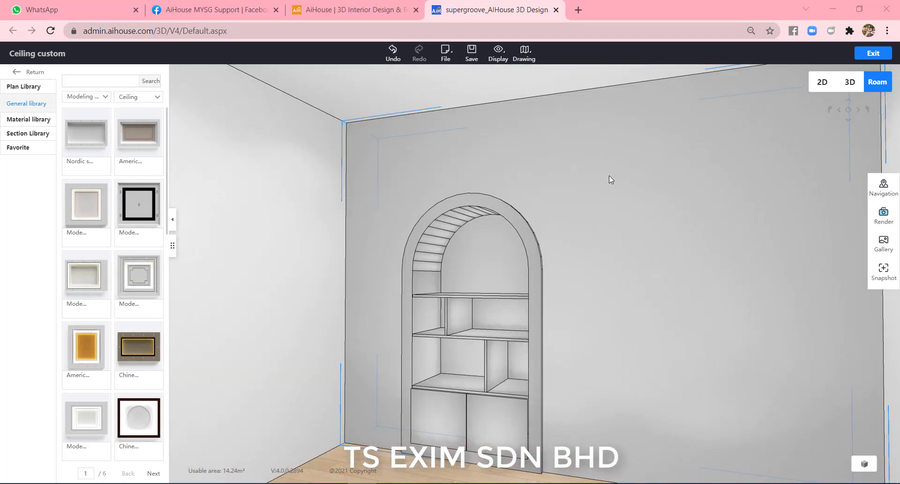
Step: Reopen the background wall design and open the inner arch's edge strip section in Free mode
{"action": "double_click", "coordinate": [609, 176]}
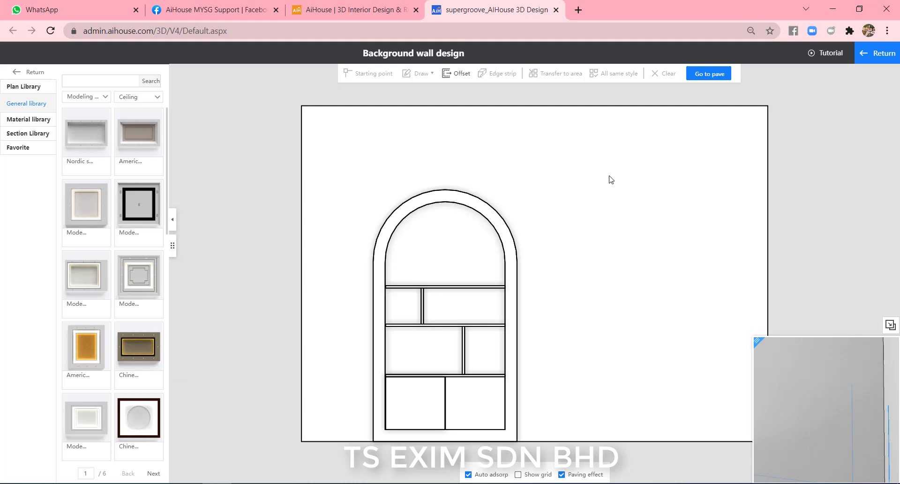
{"action": "scroll", "coordinate": [518, 213], "scroll_direction": "up", "scroll_amount": 5}
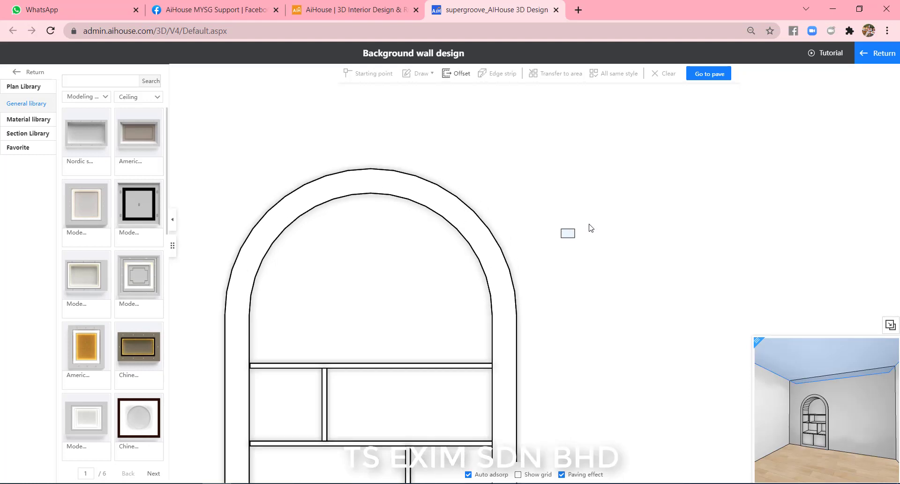
{"action": "left_click", "coordinate": [446, 220]}
{"action": "left_click", "coordinate": [446, 220]}
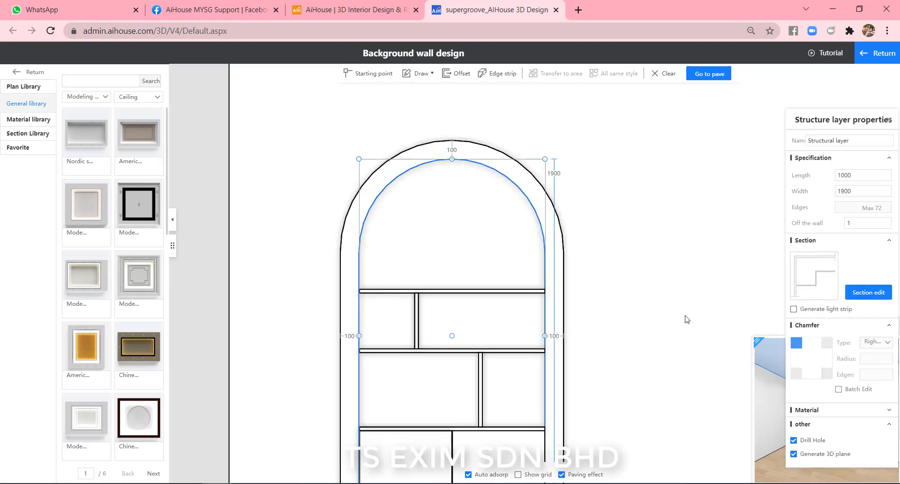
{"action": "right_click_drag", "start_coordinate": [685, 315], "coordinate": [685, 251]}
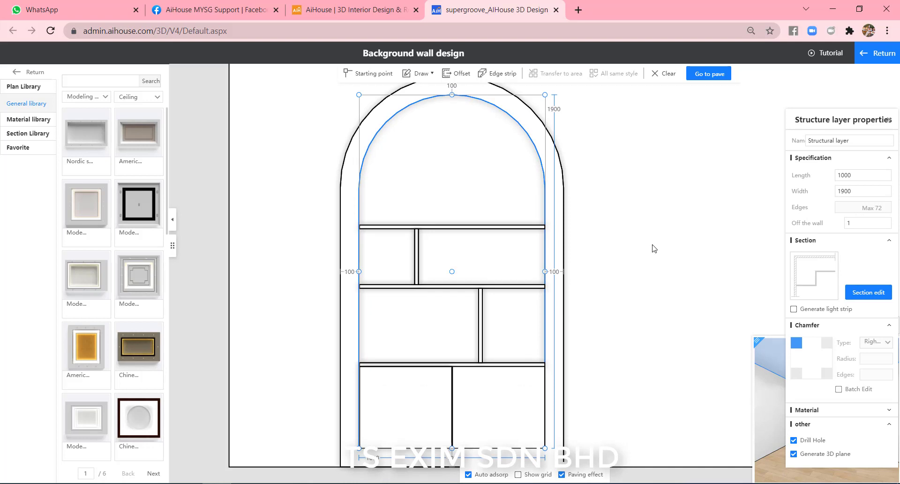
{"action": "left_click", "coordinate": [507, 76]}
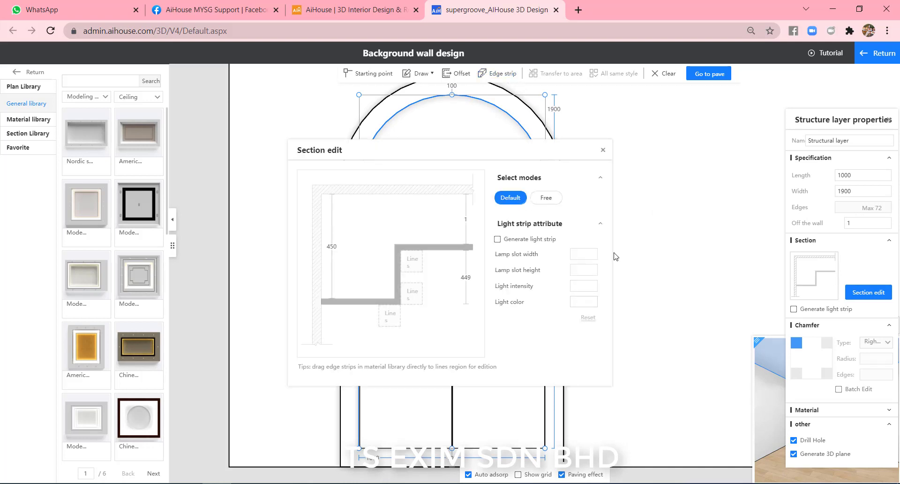
{"action": "left_click", "coordinate": [546, 197]}
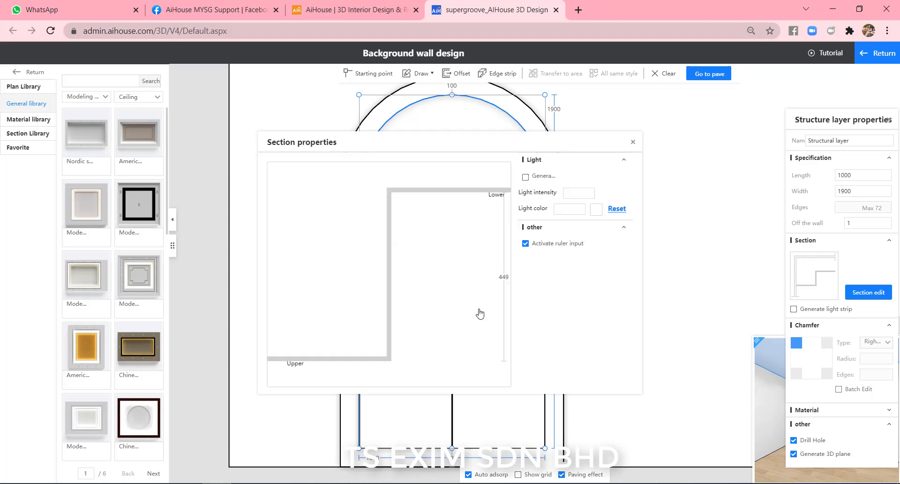
{"action": "left_click_drag", "start_coordinate": [466, 317], "coordinate": [460, 302]}
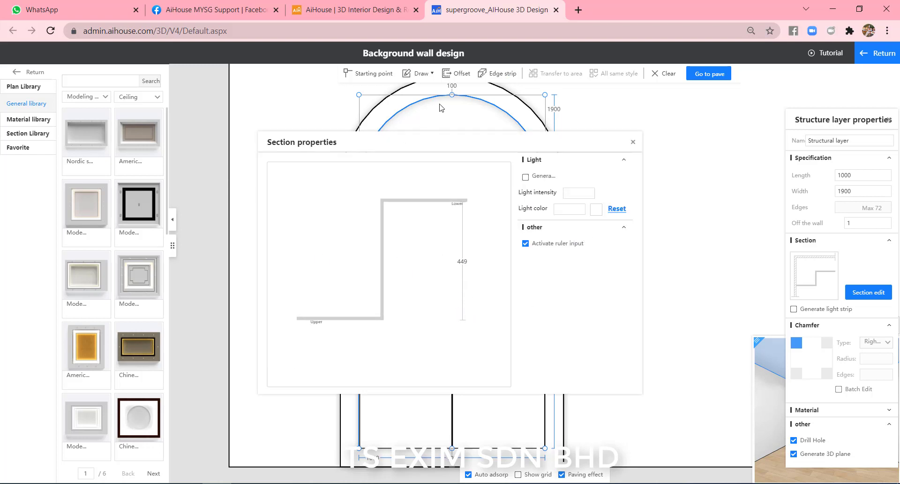
Step: Place the Lamp tube from the section library at the corner between the section's upper line and vertical line
{"action": "left_click", "coordinate": [29, 134]}
{"action": "left_click", "coordinate": [25, 176]}
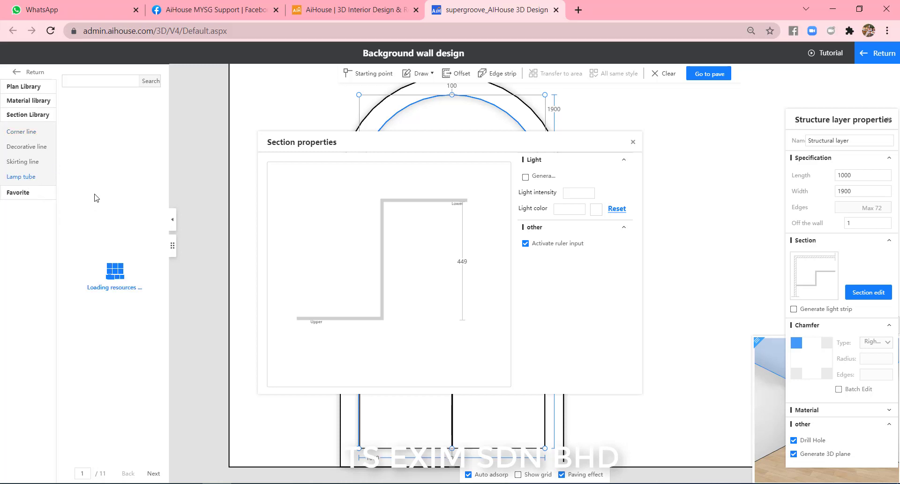
{"action": "mouse_move", "coordinate": [146, 125]}
{"action": "left_mouse_down"}
{"action": "mouse_move", "coordinate": [355, 291]}
{"action": "mouse_move", "coordinate": [443, 333]}
{"action": "mouse_move", "coordinate": [436, 327]}
{"action": "left_mouse_up"}
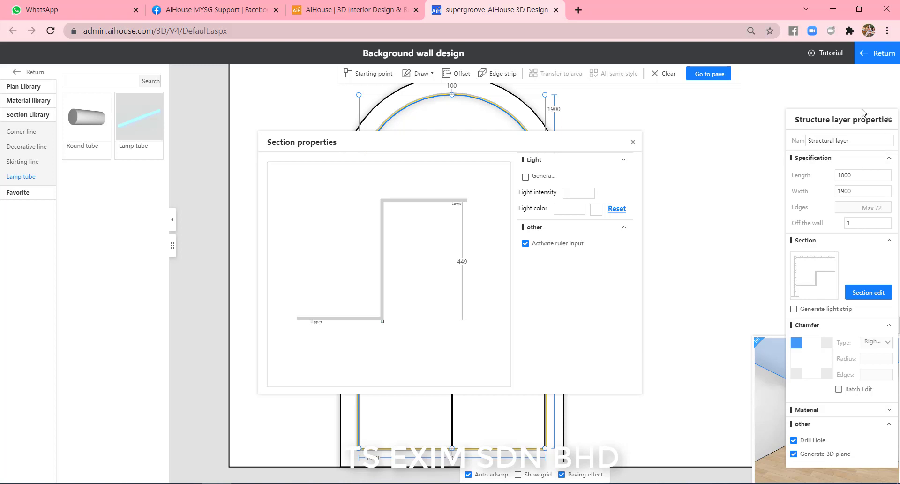
Step: Move the lamp tube to the inner corner between the section's vertical line and the Lower line, and close the section properties
{"action": "left_click_drag", "start_coordinate": [844, 124], "coordinate": [672, 95]}
{"action": "scroll", "coordinate": [802, 410], "scroll_direction": "up", "scroll_amount": 8}
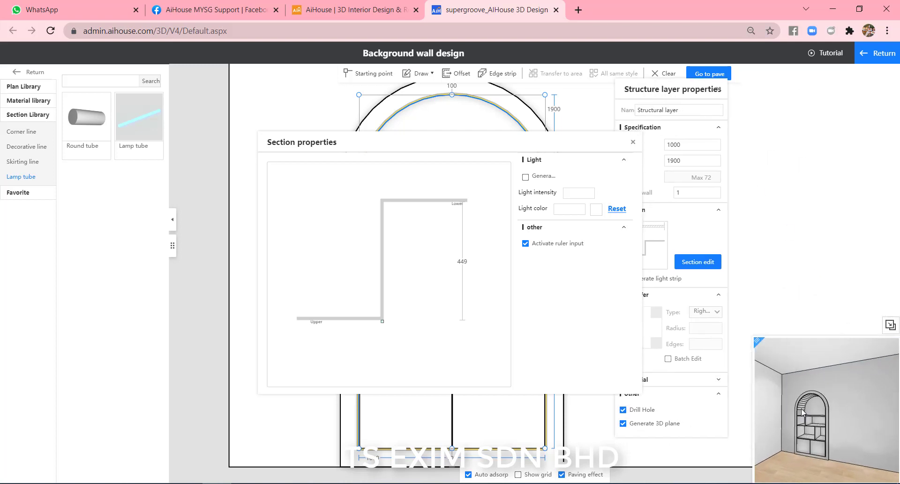
{"action": "scroll", "coordinate": [862, 425], "scroll_direction": "down", "scroll_amount": 5}
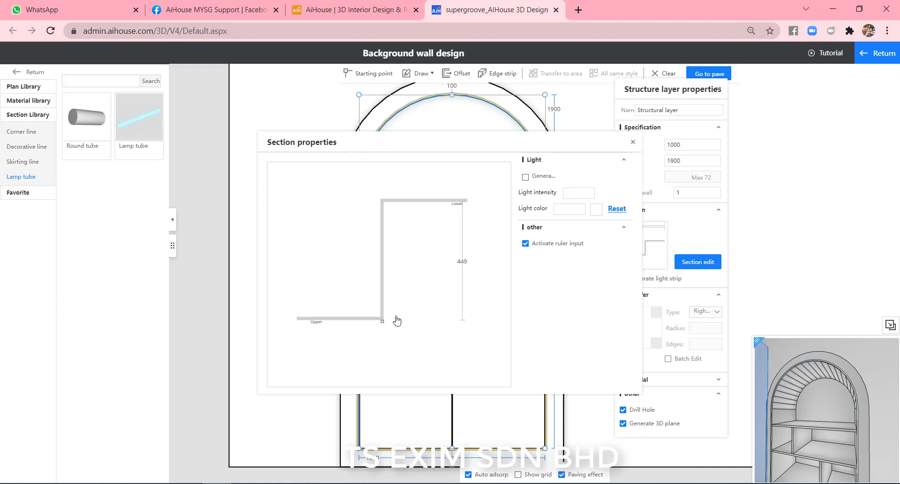
{"action": "scroll", "coordinate": [387, 337], "scroll_direction": "up", "scroll_amount": 3}
{"action": "left_click_drag", "start_coordinate": [410, 358], "coordinate": [395, 294]}
{"action": "left_click_drag", "start_coordinate": [397, 243], "coordinate": [383, 179]}
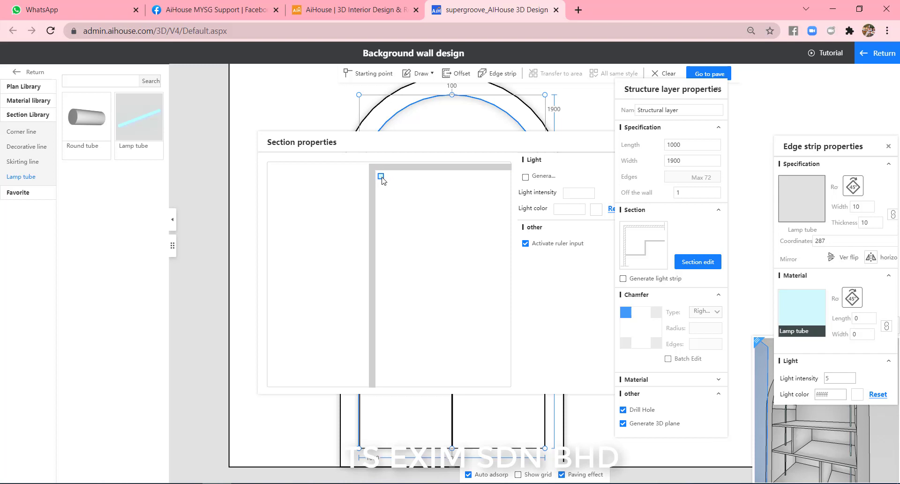
{"action": "left_click_drag", "start_coordinate": [383, 180], "coordinate": [382, 179]}
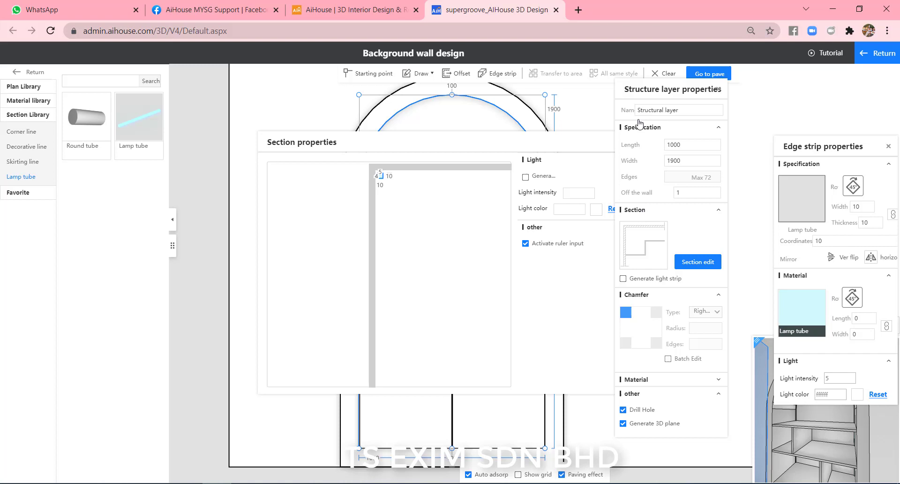
{"action": "left_click", "coordinate": [718, 89]}
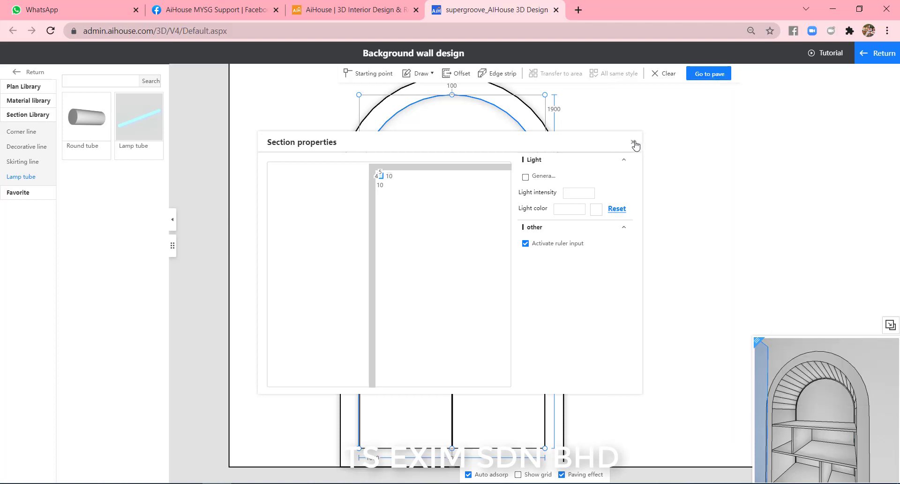
{"action": "left_click", "coordinate": [633, 142]}
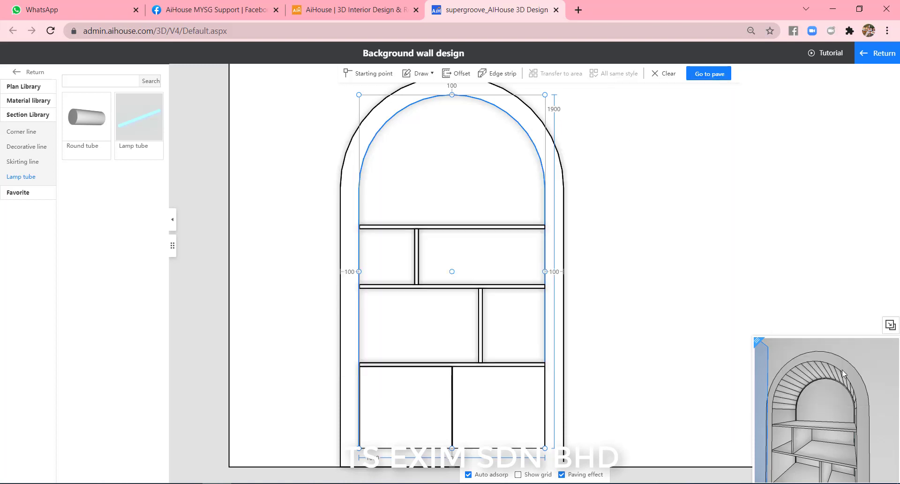
Step: Return to the 3D room and inspect the lamp tube running around the back edge of the inner arch
{"action": "left_click", "coordinate": [880, 56]}
{"action": "scroll", "coordinate": [563, 264], "scroll_direction": "down", "scroll_amount": 5}
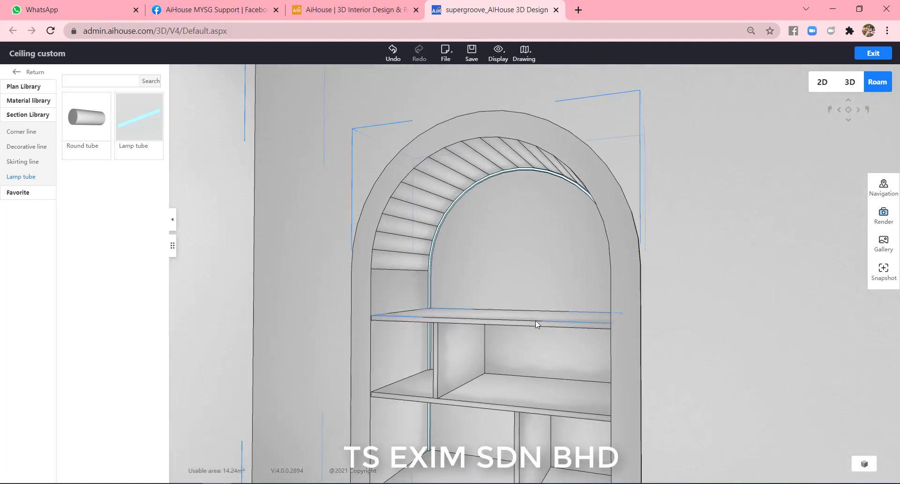
{"action": "scroll", "coordinate": [535, 320], "scroll_direction": "down", "scroll_amount": 2}
{"action": "key", "text": "a"}
{"action": "scroll", "coordinate": [750, 334], "scroll_direction": "down", "scroll_amount": 2}
{"action": "scroll", "coordinate": [750, 333], "scroll_direction": "up", "scroll_amount": 1}
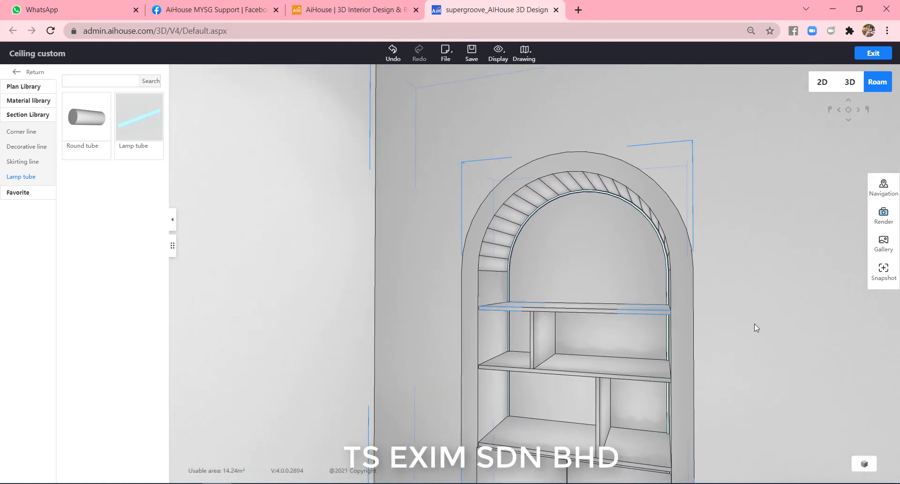
{"action": "scroll", "coordinate": [743, 298], "scroll_direction": "down", "scroll_amount": 3}
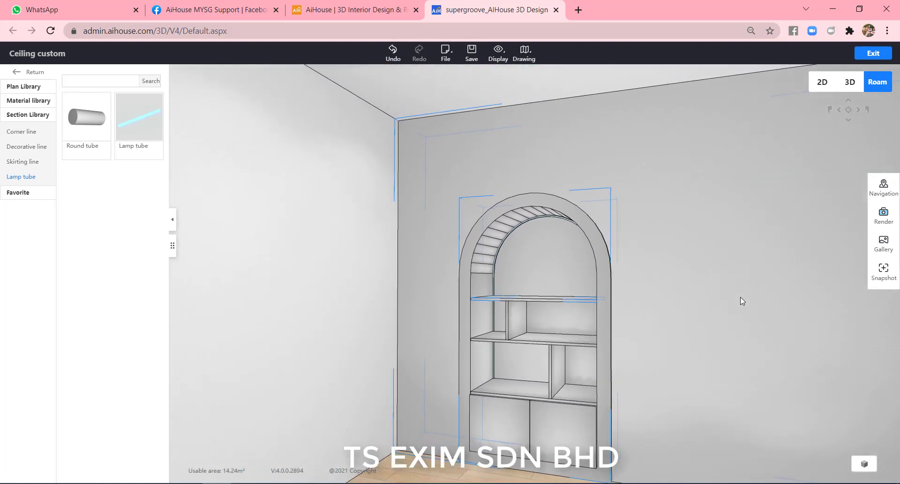
{"action": "scroll", "coordinate": [748, 339], "scroll_direction": "up", "scroll_amount": 3}
{"action": "left_click", "coordinate": [750, 337]}
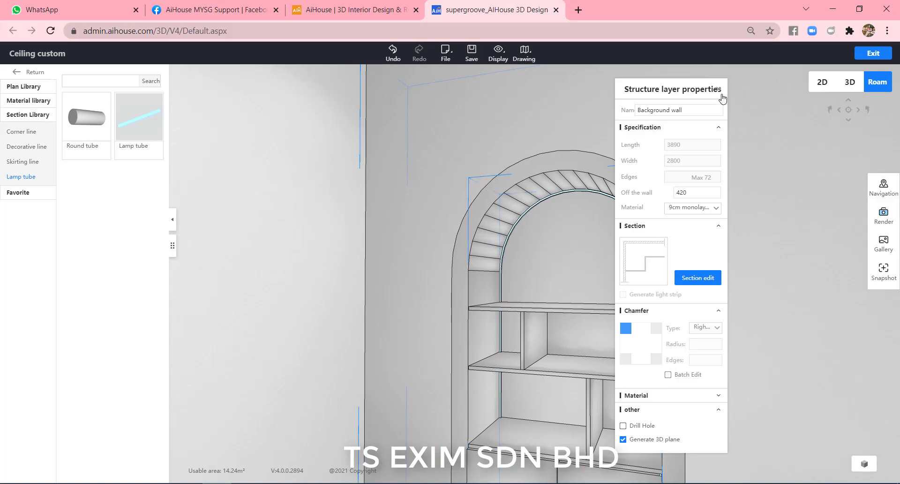